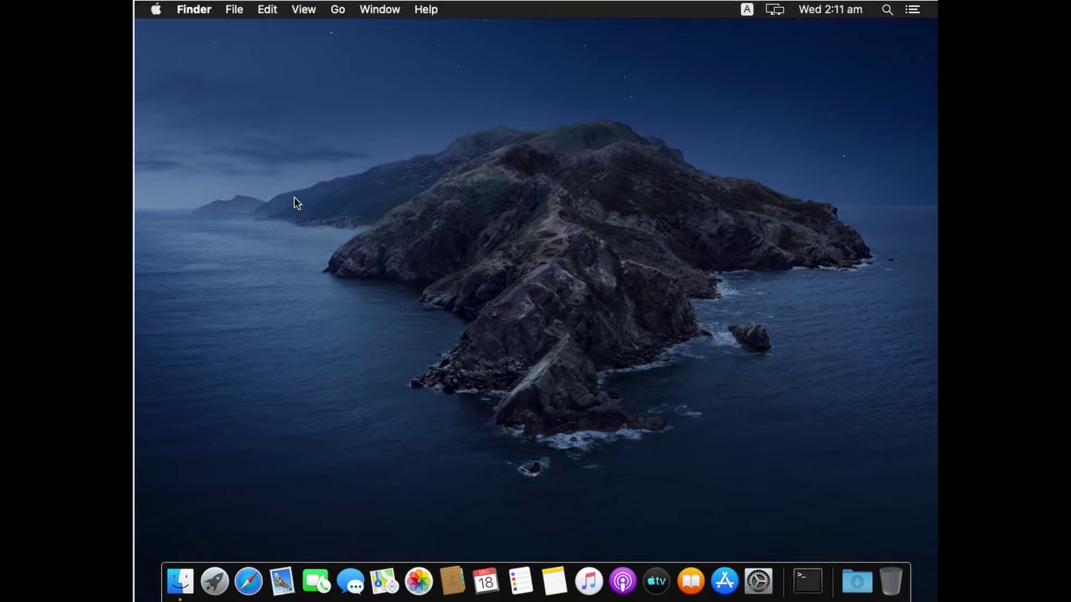
# Open the Apple menu from the Finder desktop
pyautogui.click(157, 9)
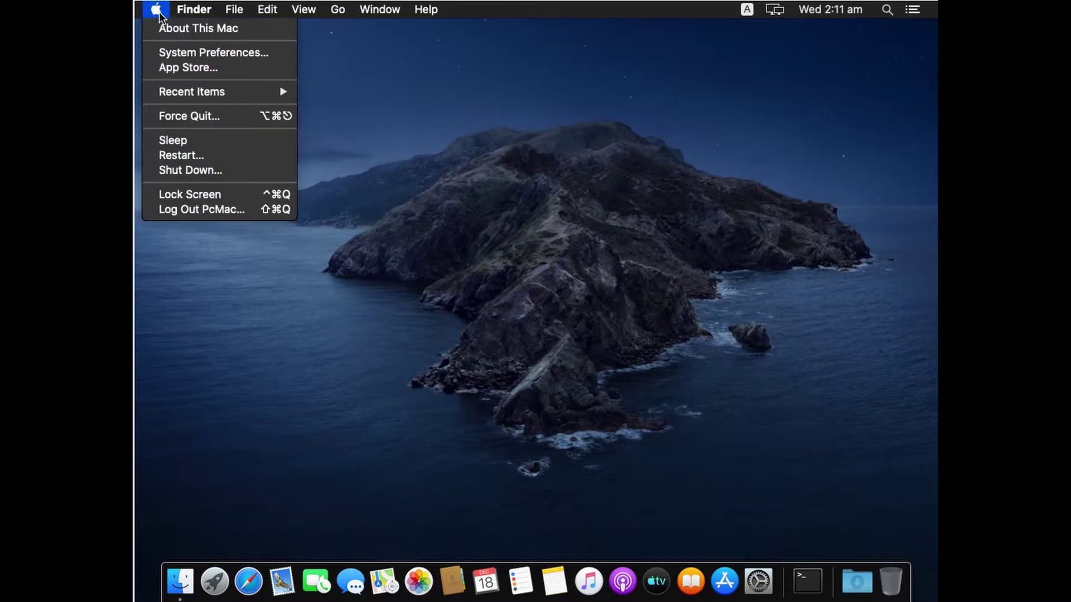
# Launch App Store, confirm it shows No Updates, then quit App Store
pyautogui.click(176, 68)
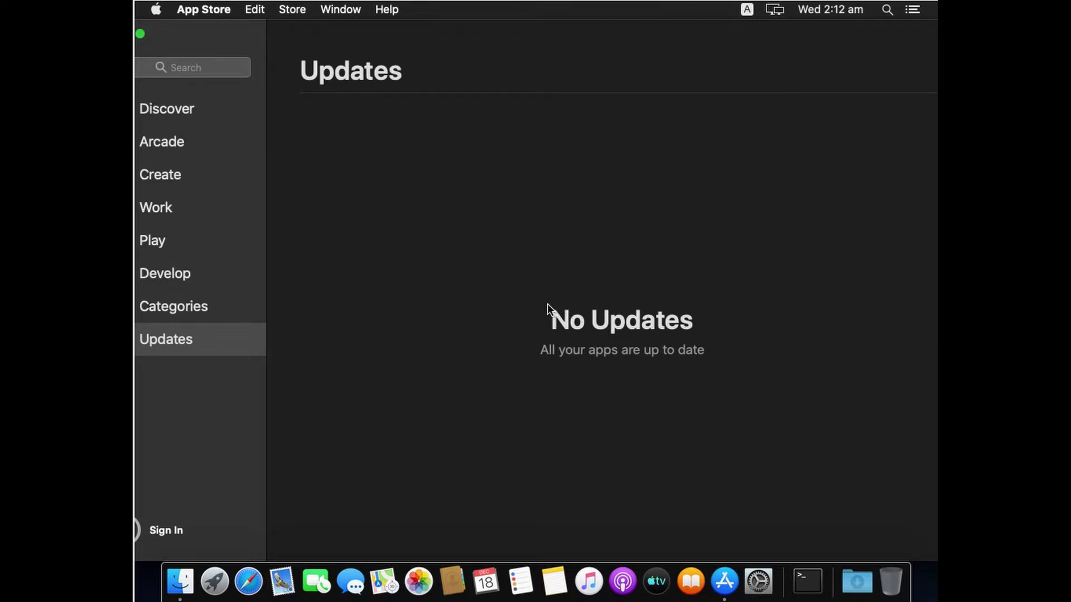
pyautogui.click(156, 10)
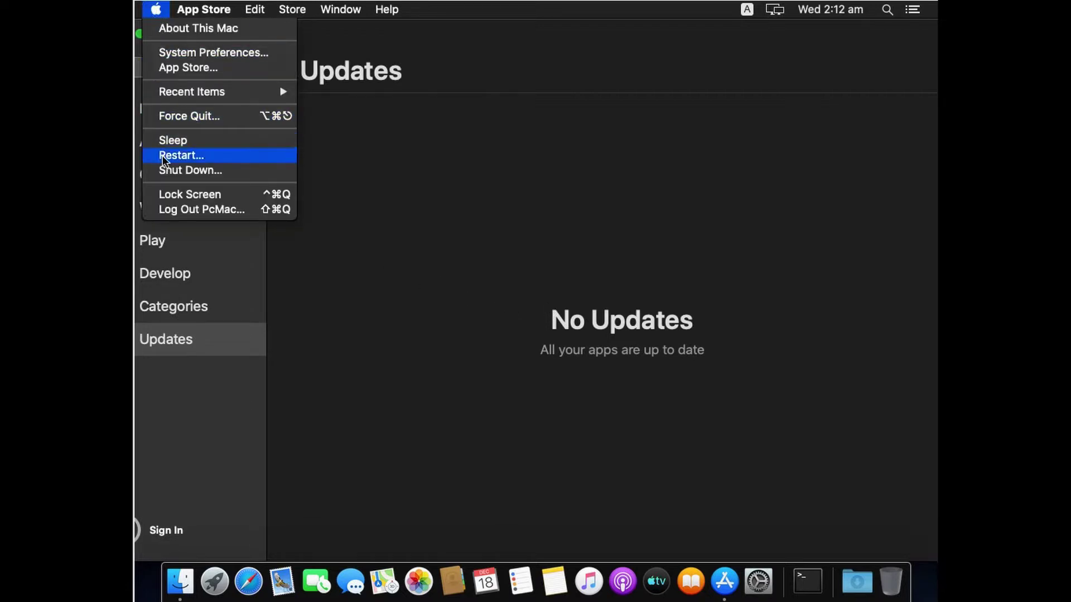
pyautogui.click(209, 10)
pyautogui.click(206, 10)
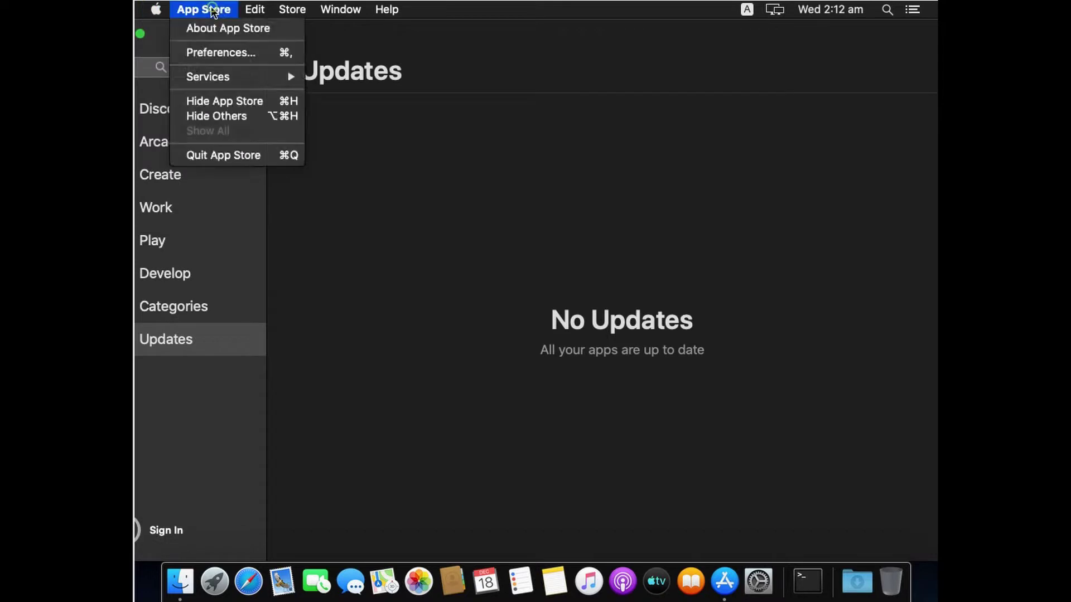
pyautogui.click(213, 156)
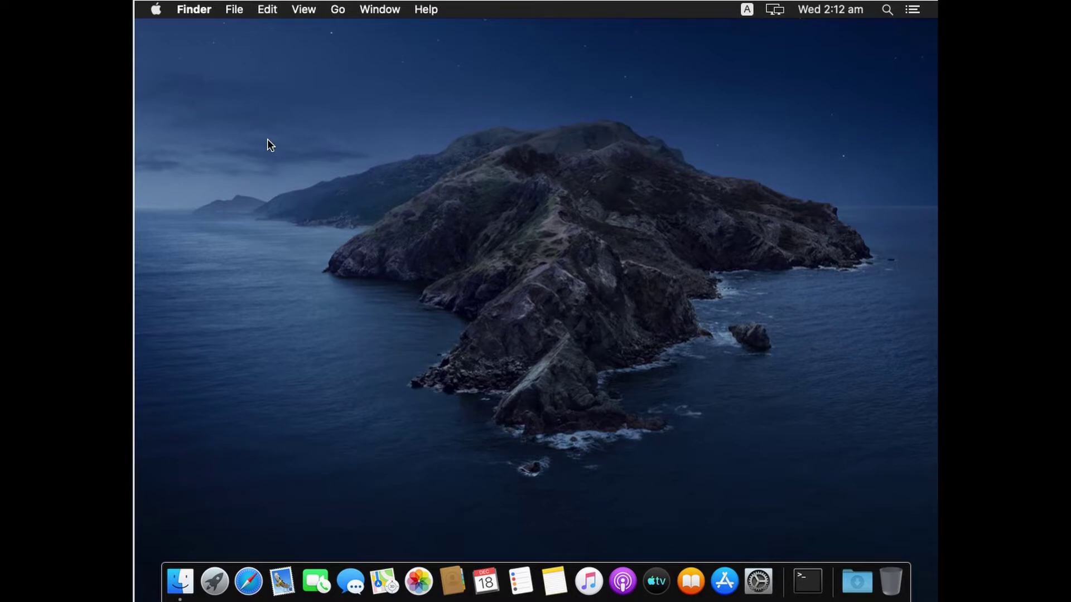
pyautogui.click(338, 11)
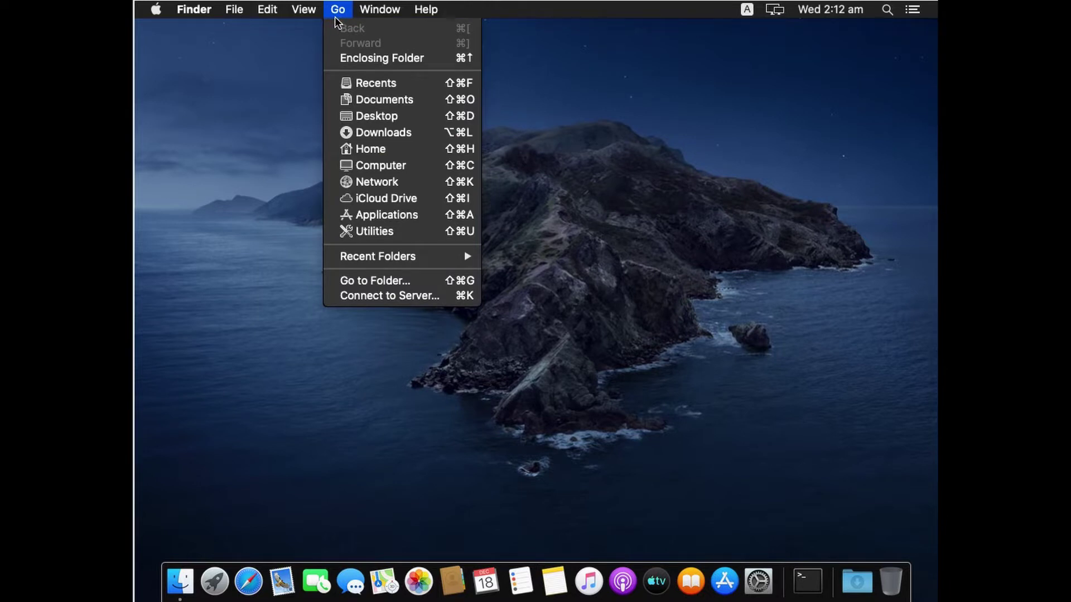
# Open the Safari folder in the hidden user Library and select Bookmarks.plist
pyautogui.press('alt')
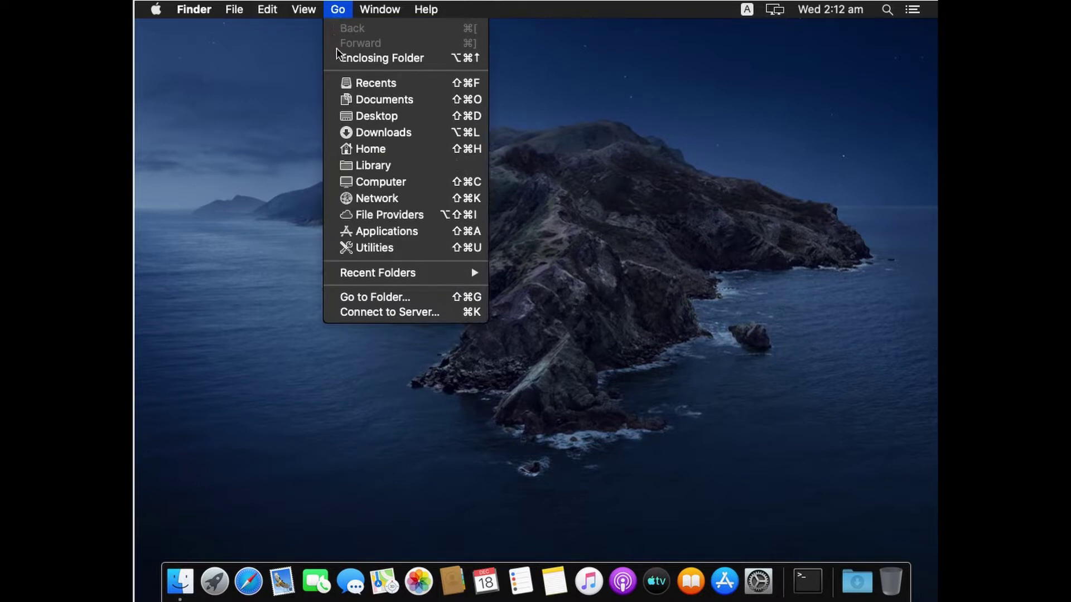
pyautogui.click(381, 166)
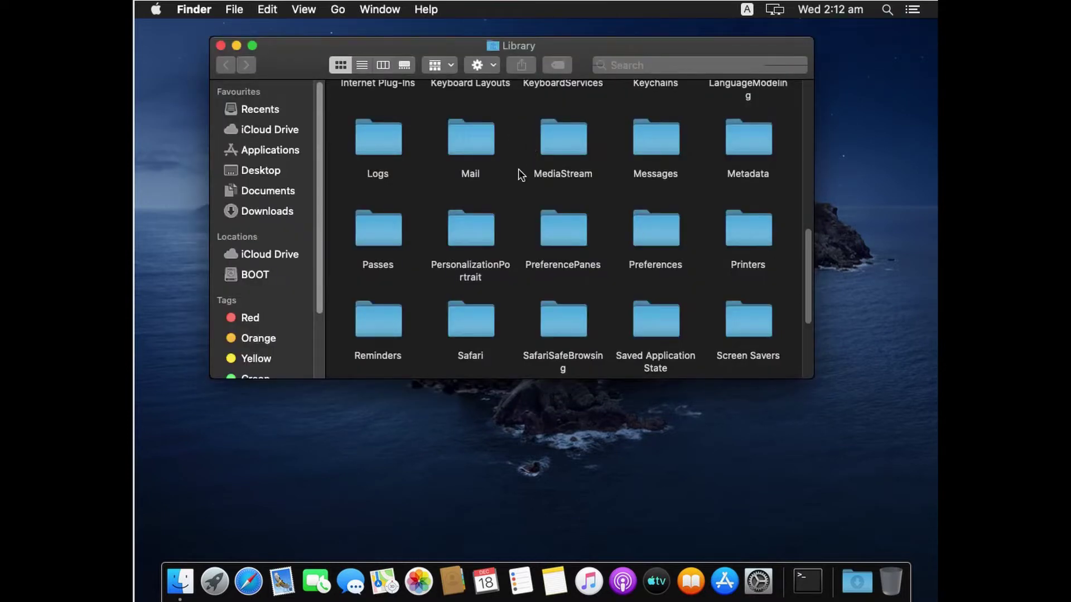
pyautogui.click(481, 320)
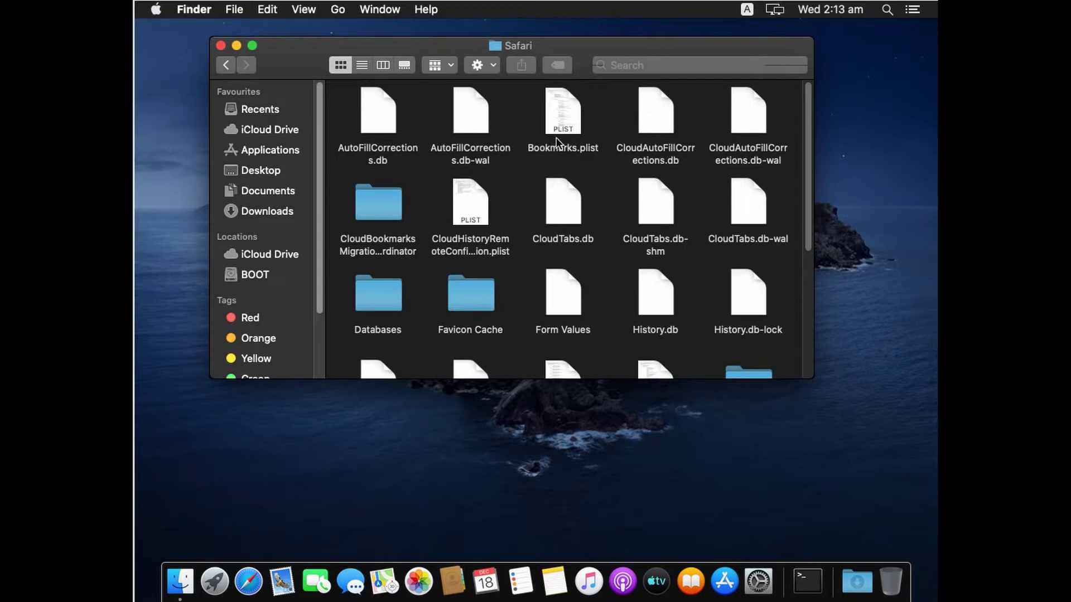
pyautogui.click(561, 122)
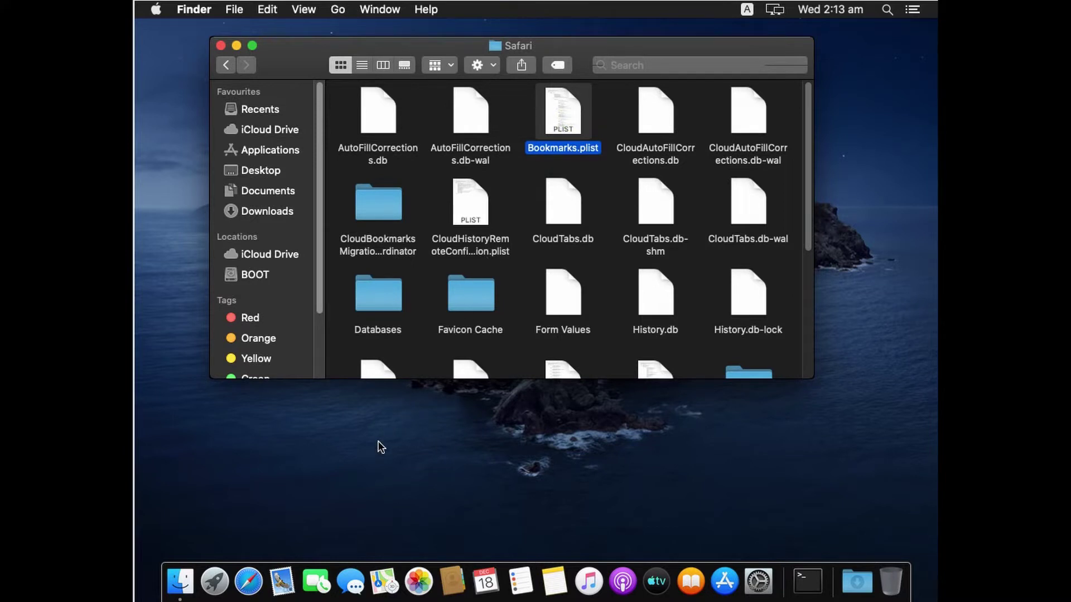
# Copy Bookmarks.plist onto the desktop as a backup, then launch Safari from the Dock
pyautogui.rightClick(545, 132)
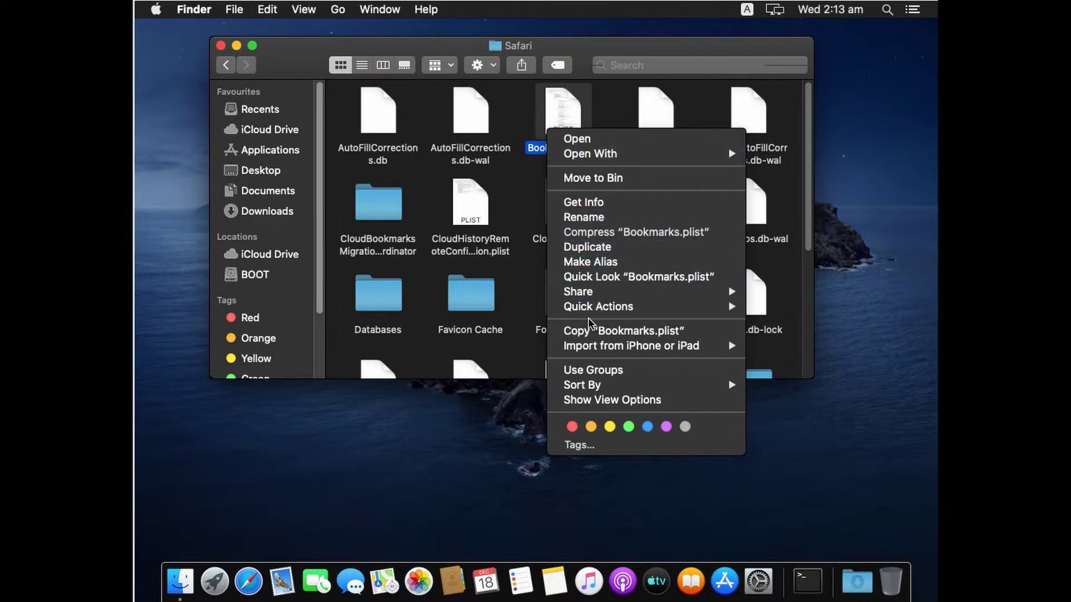
pyautogui.click(592, 331)
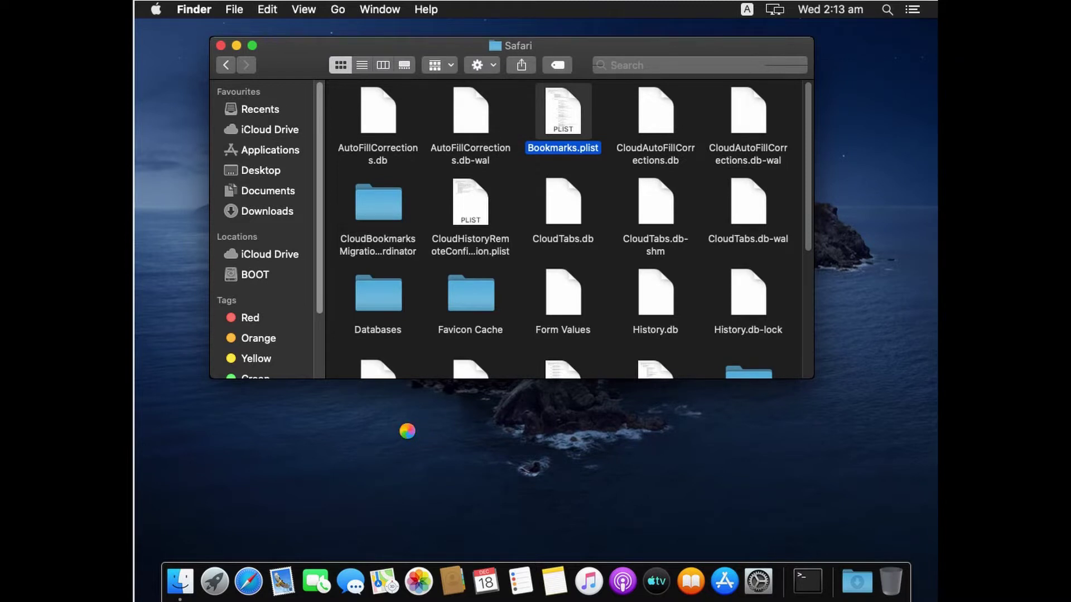
pyautogui.rightClick(430, 404)
pyautogui.click(487, 460)
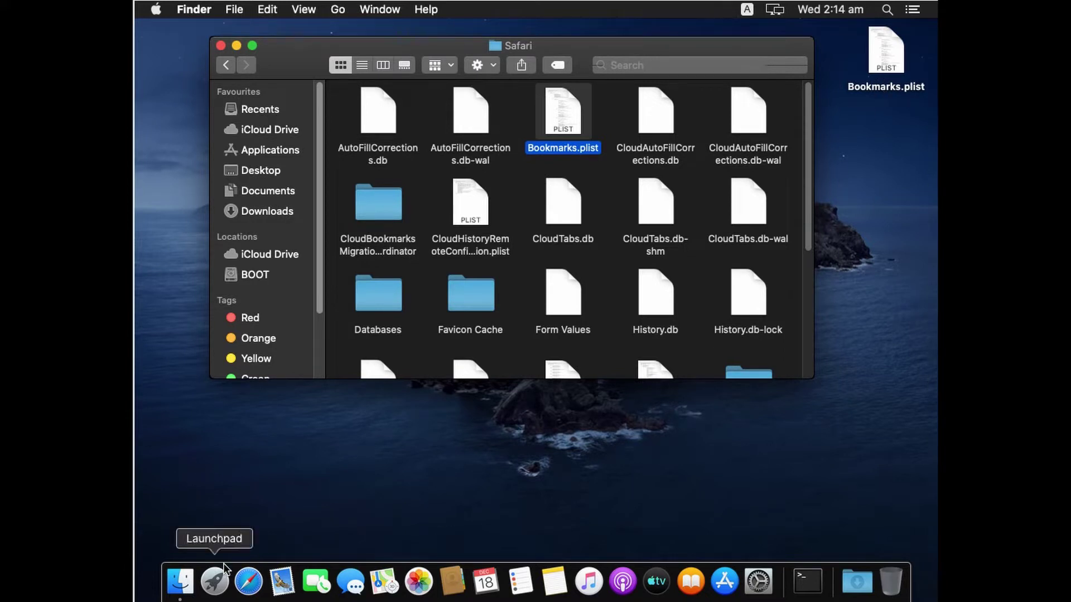
pyautogui.click(259, 580)
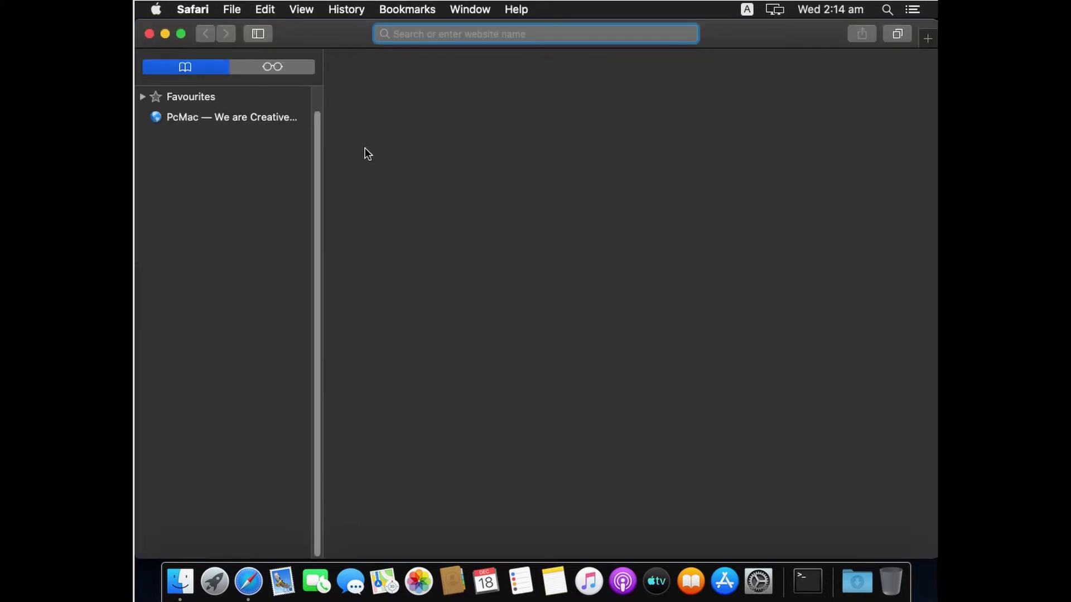
# Open the PcMac bookmark and its article on resetting Safari to factory defaults
pyautogui.click(216, 120)
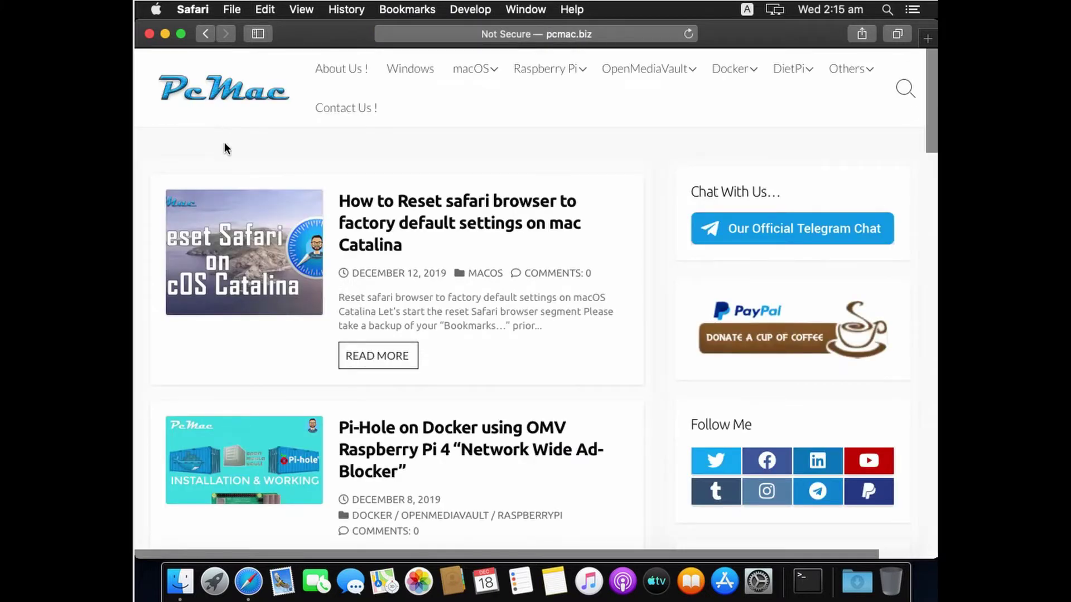
pyautogui.click(386, 215)
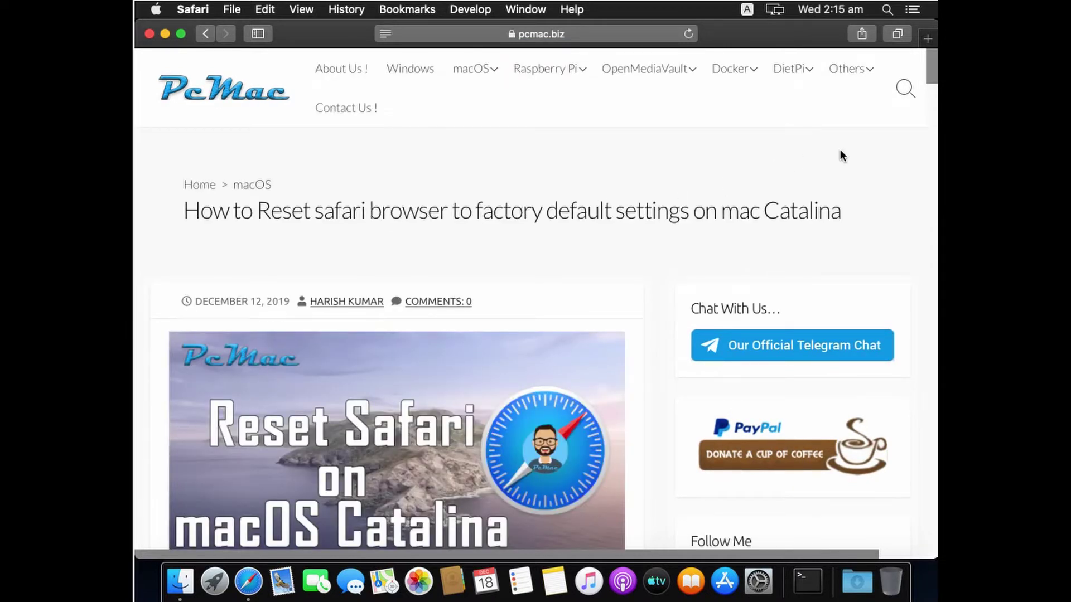
pyautogui.scroll(-1, 843, 156)
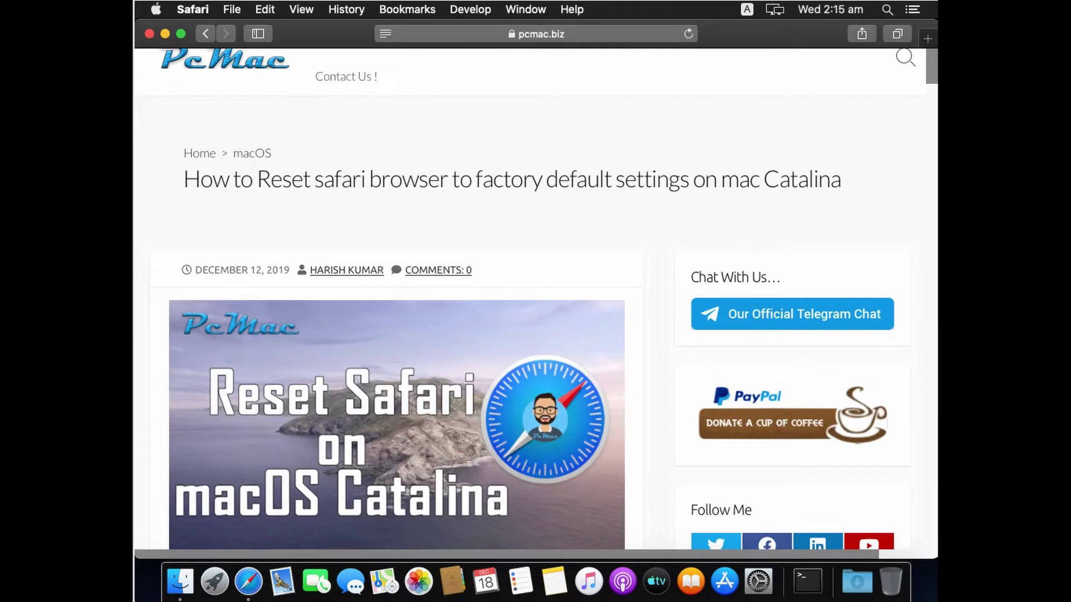
pyautogui.scroll(-1, 539, 298)
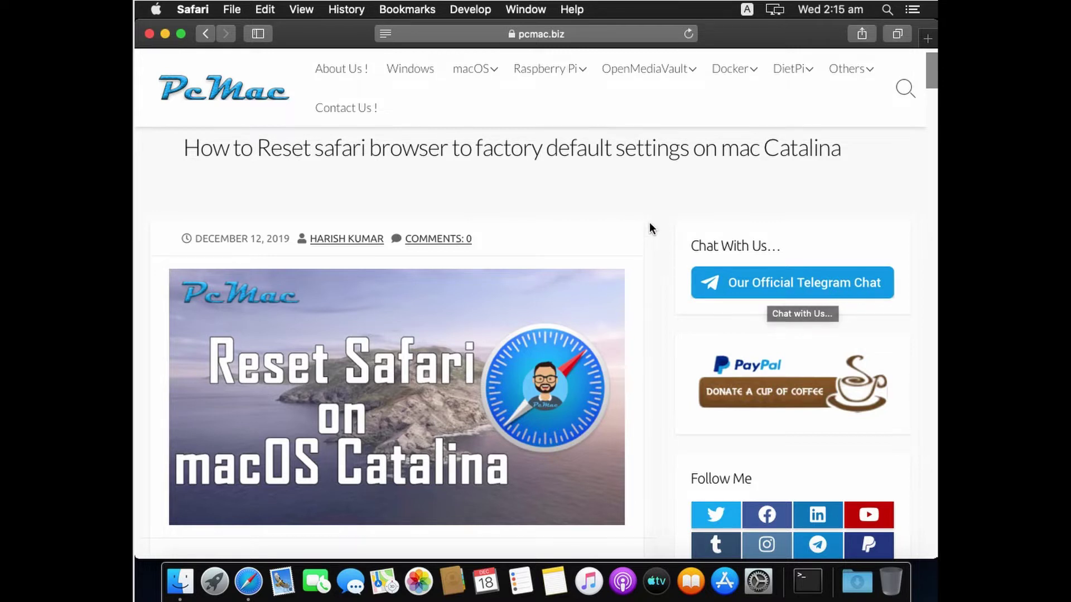
# Scroll the article down to Method 1, whose first step is removing History
pyautogui.scroll(2, 649, 228)
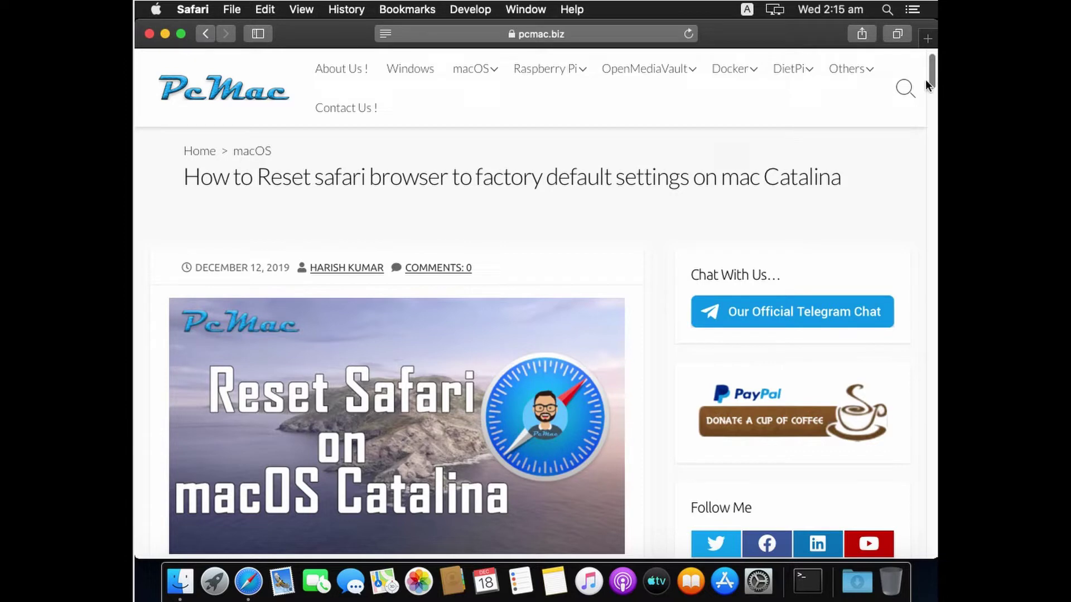
pyautogui.scroll(-5, 734, 410)
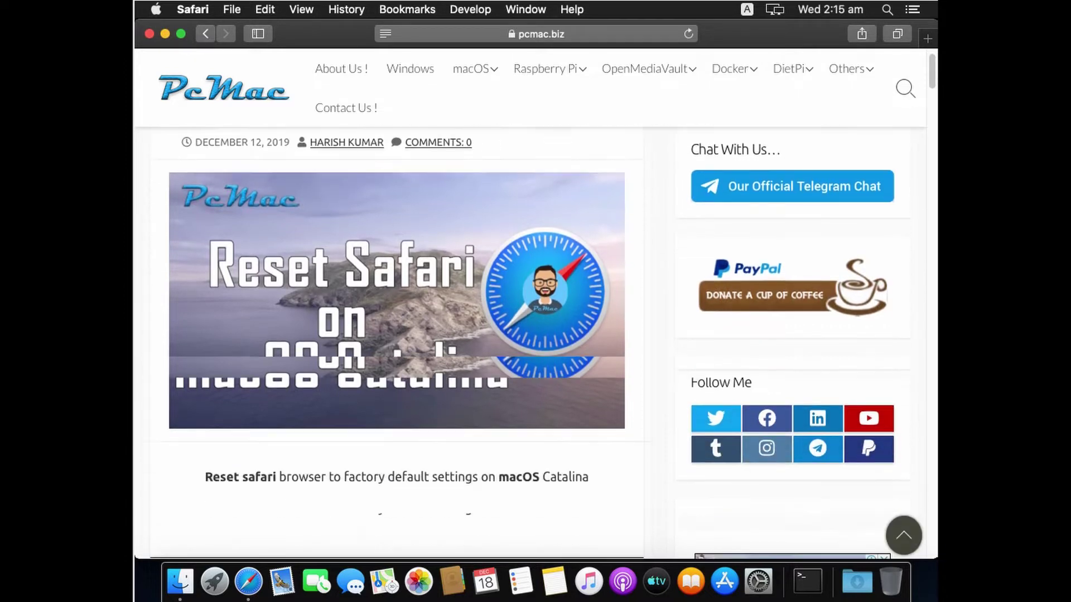
pyautogui.scroll(-5, 734, 411)
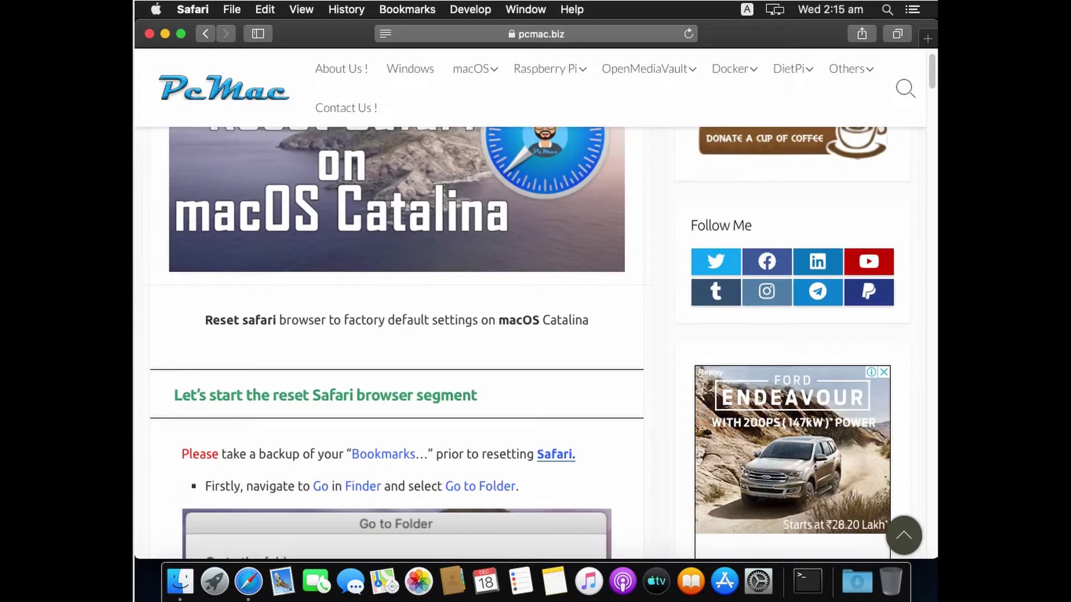
pyautogui.scroll(-6, 734, 411)
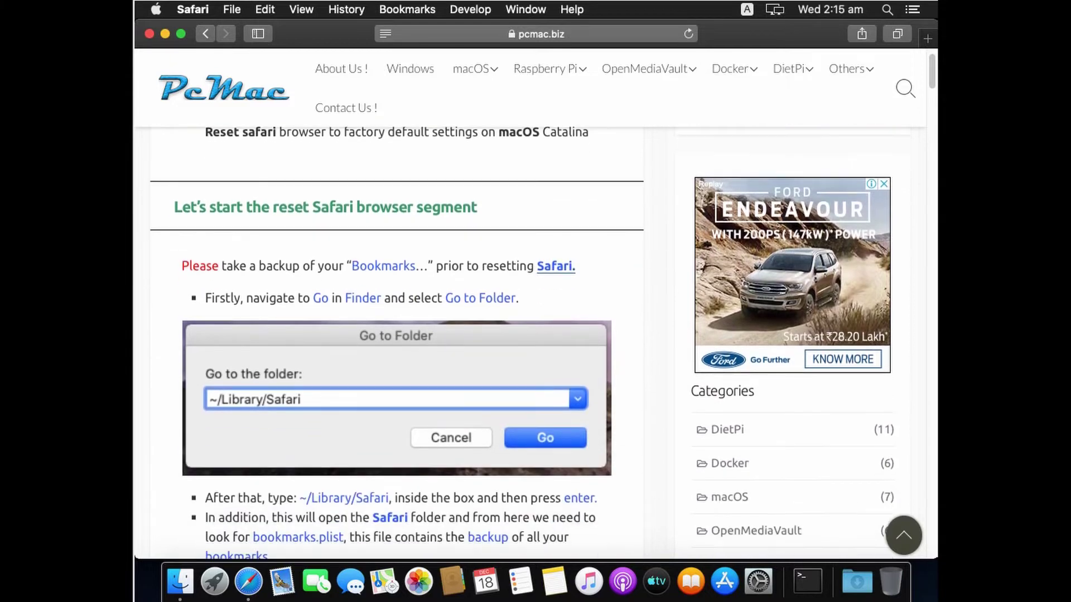
pyautogui.scroll(-10, 535, 343)
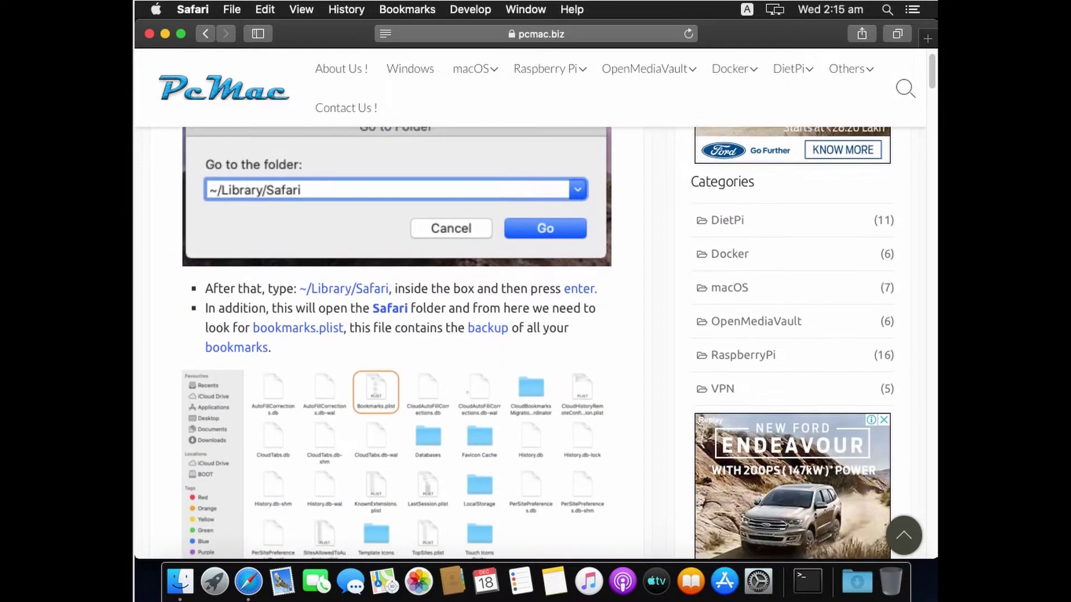
pyautogui.scroll(-8, 536, 343)
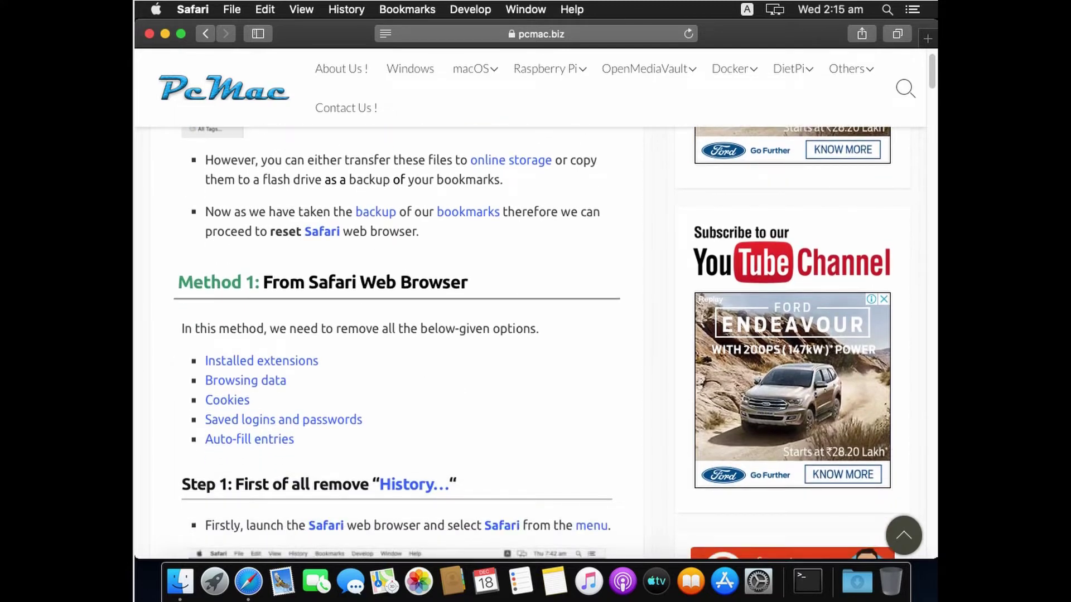
pyautogui.scroll(-4, 535, 343)
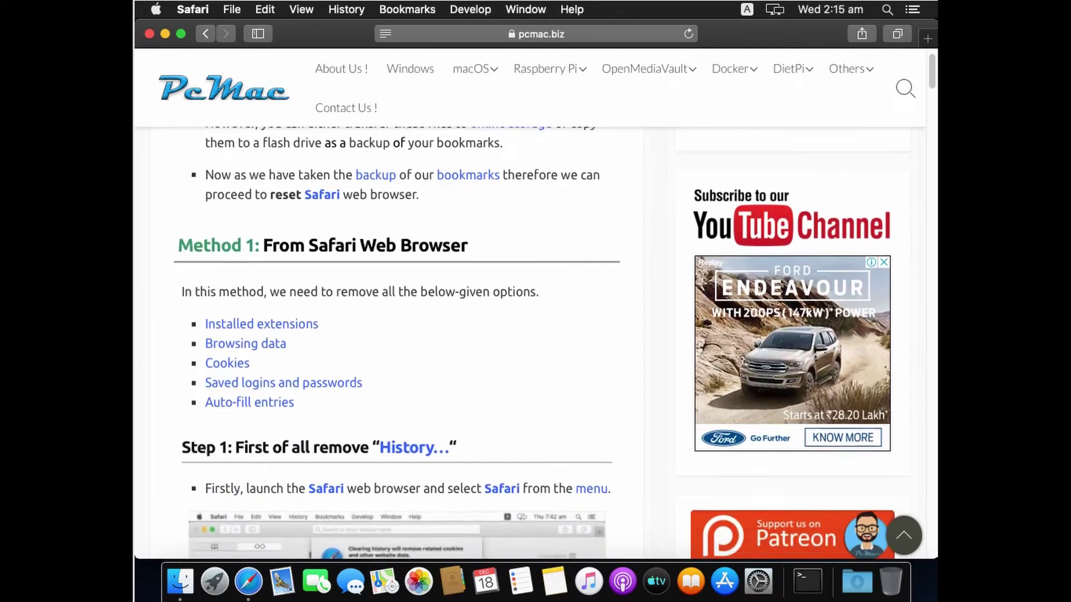
pyautogui.scroll(-3, 535, 343)
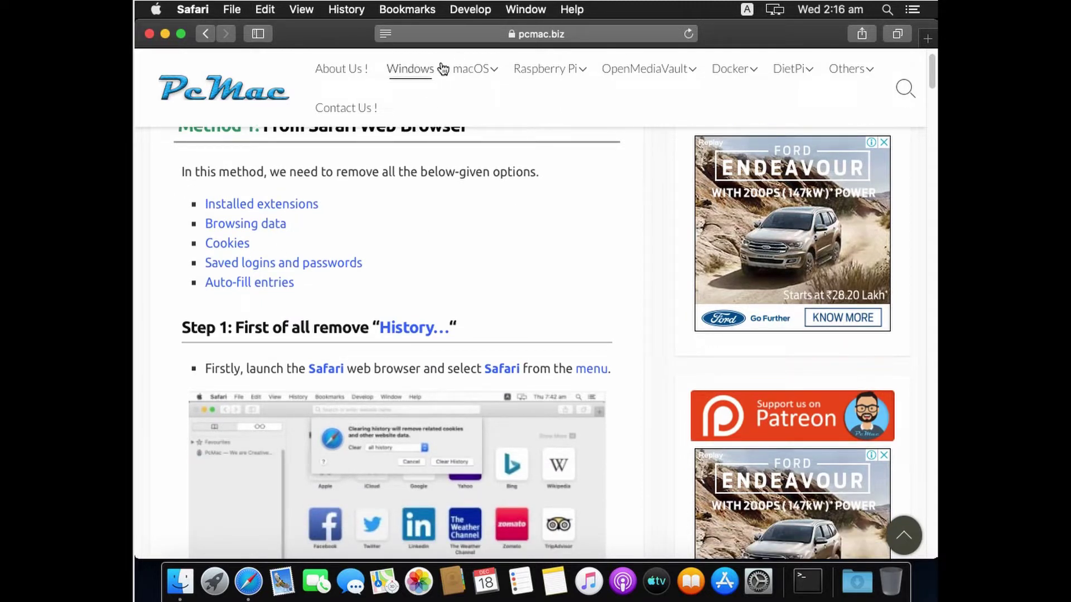
pyautogui.click(193, 10)
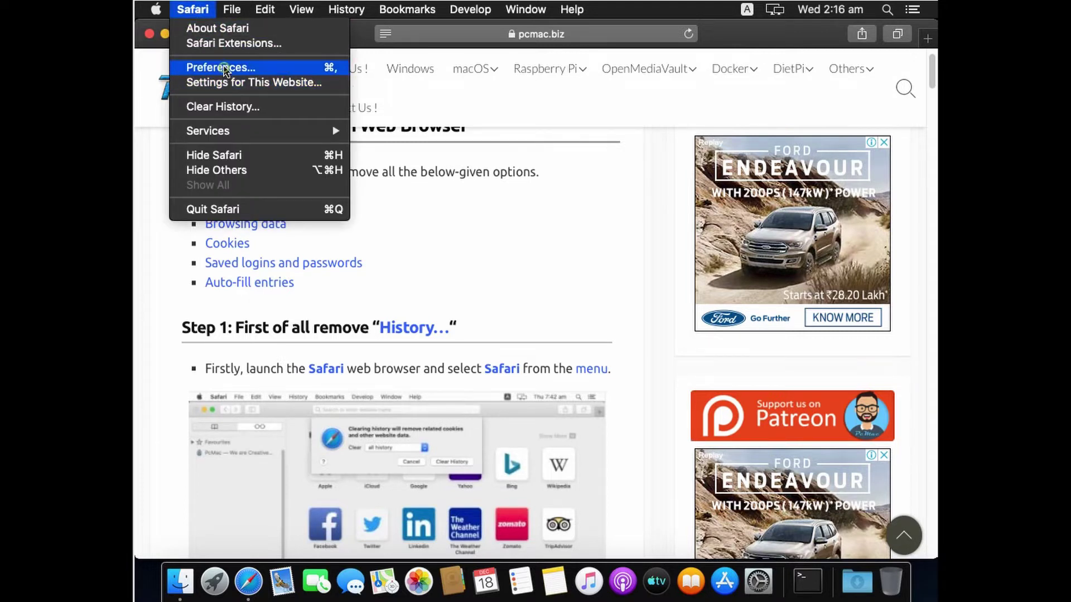
# Open Safari Preferences and confirm the Extensions pane shows No Extensions
pyautogui.click(223, 68)
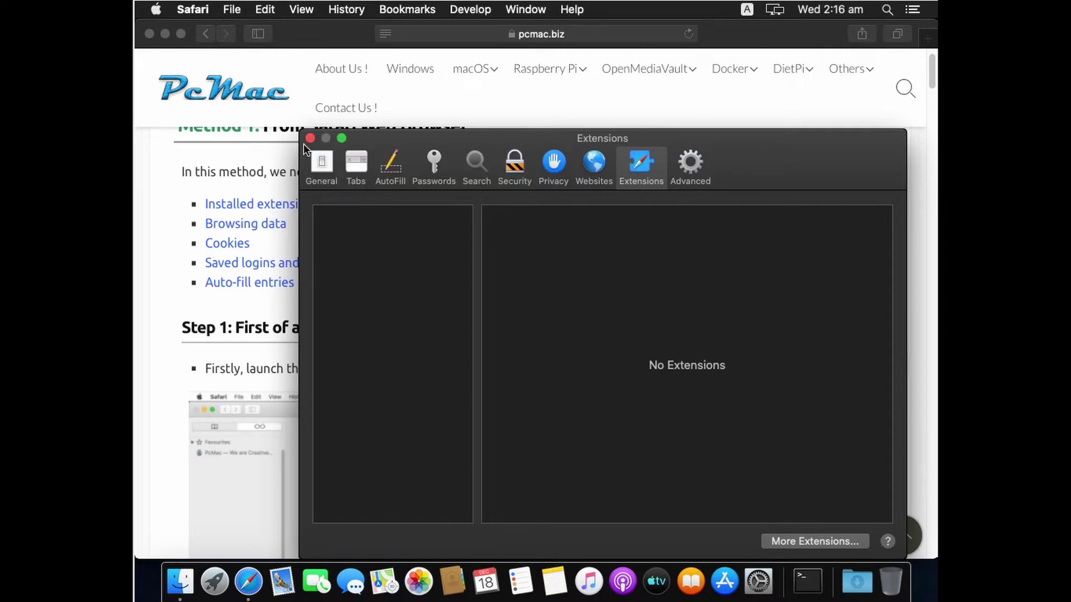
pyautogui.click(193, 12)
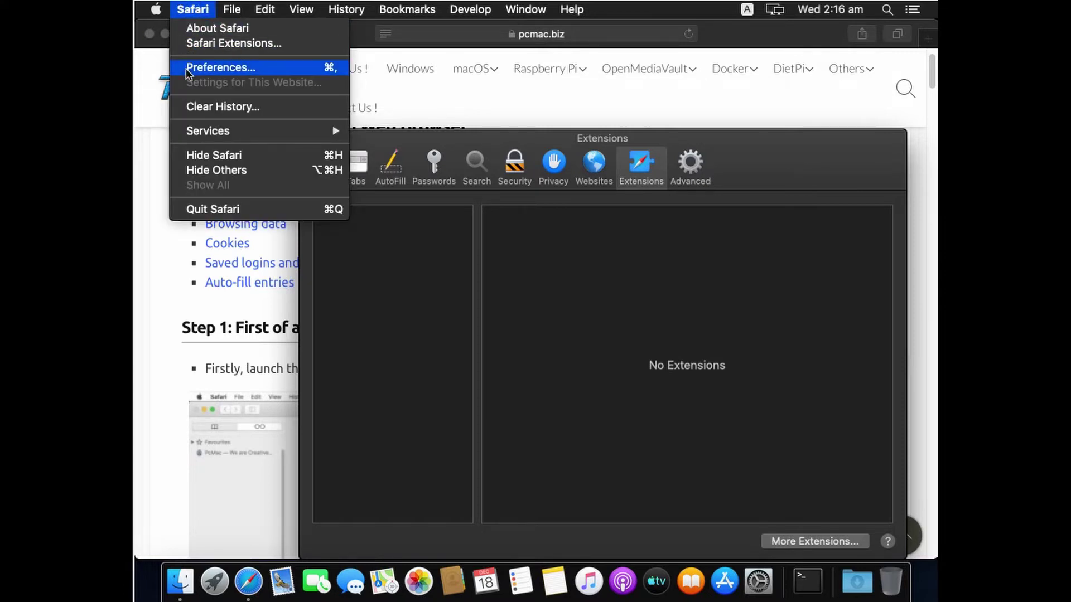
# Clear Safari's browsing history for 'all history'
pyautogui.click(218, 109)
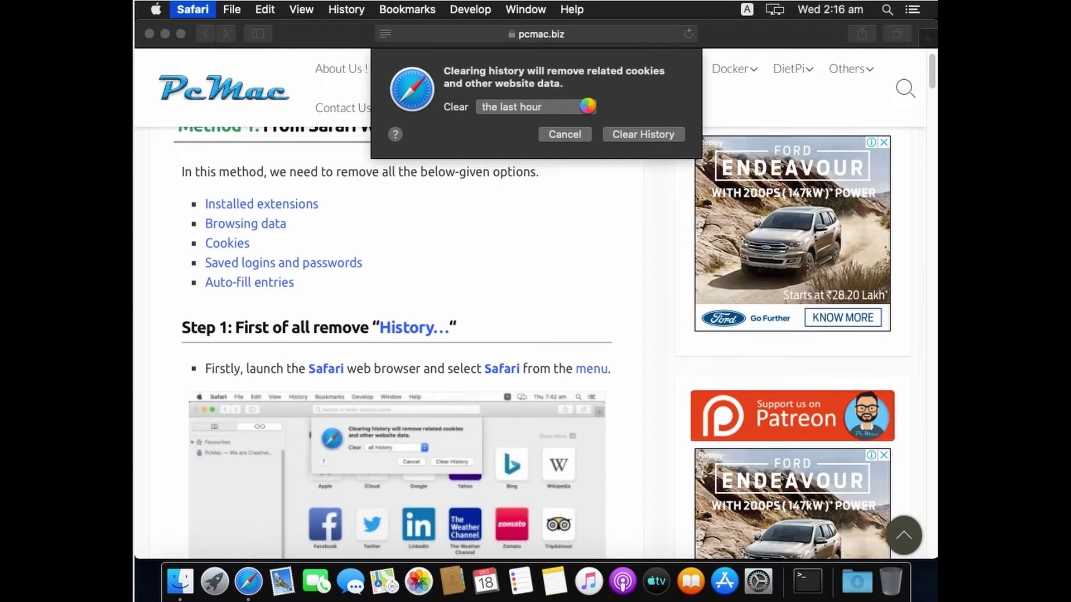
pyautogui.click(587, 106)
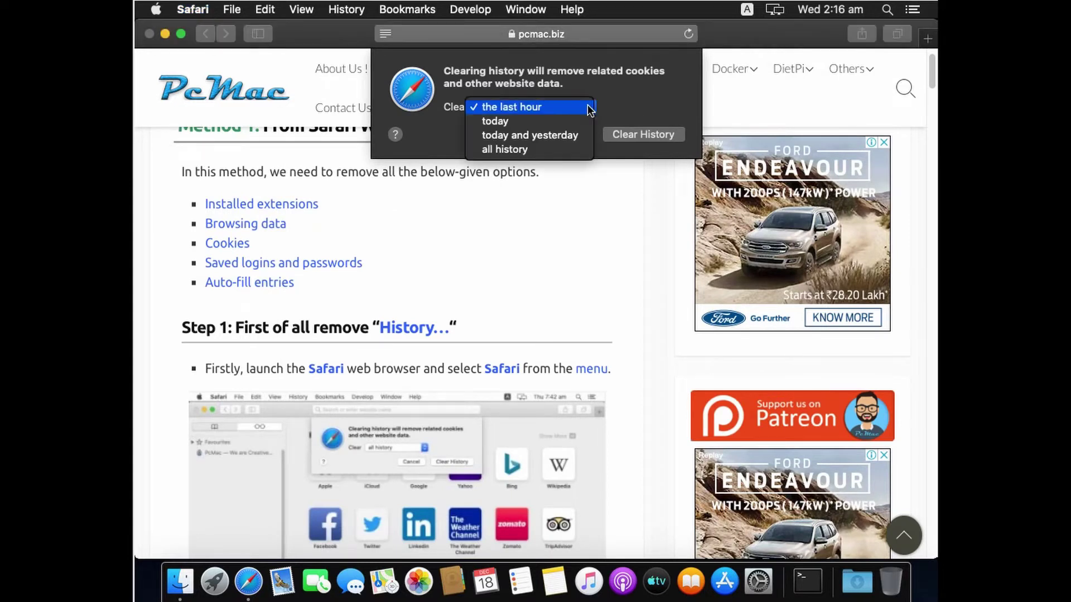
pyautogui.click(518, 150)
pyautogui.click(658, 138)
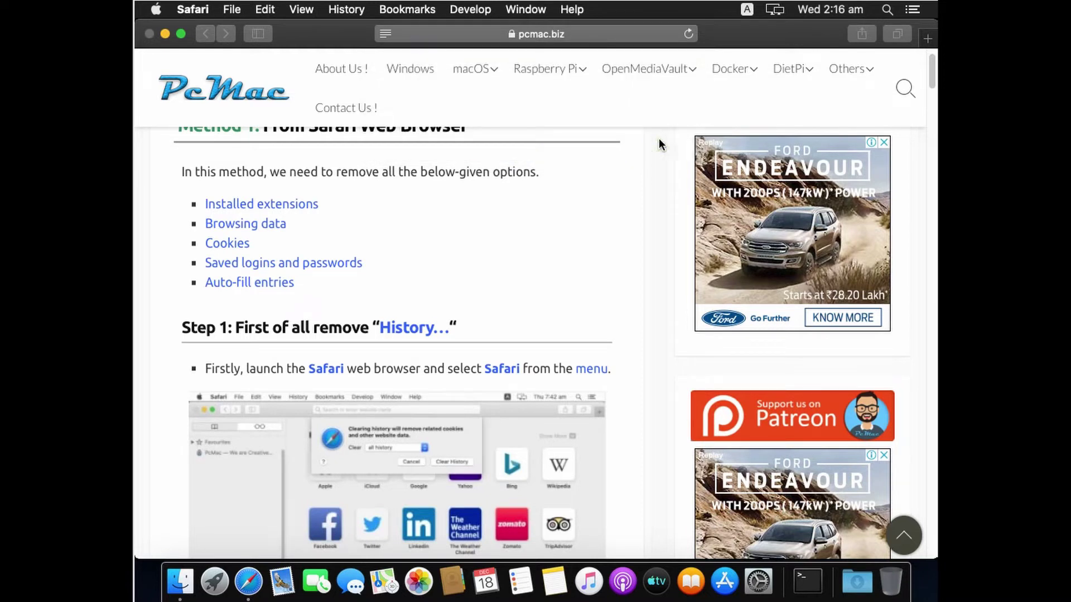
# Scroll further through the guide and open Preferences on the Privacy pane
pyautogui.scroll(1, 523, 232)
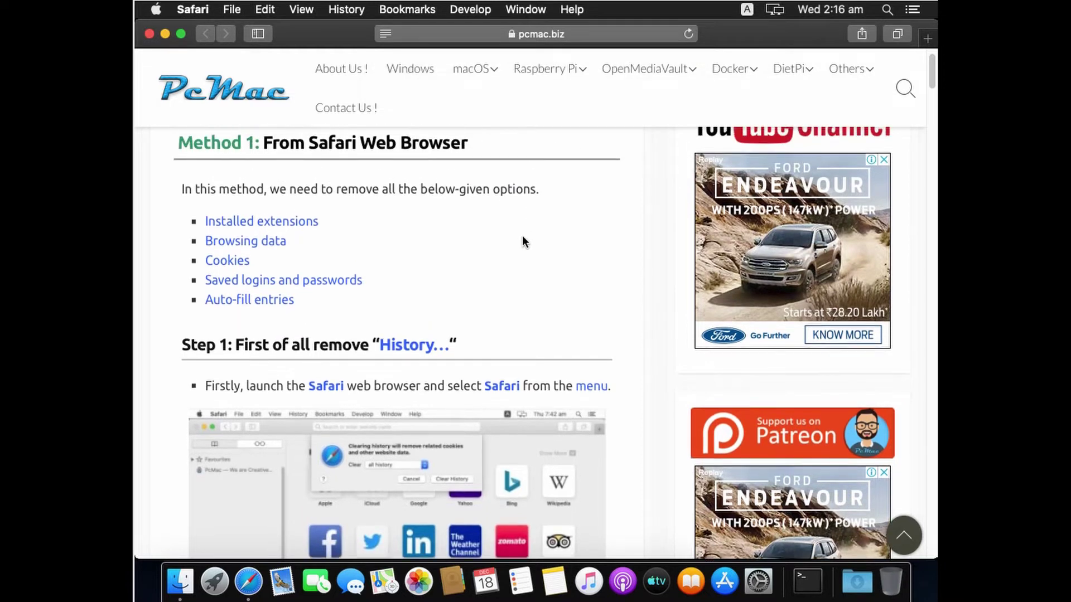
pyautogui.scroll(-5, 542, 240)
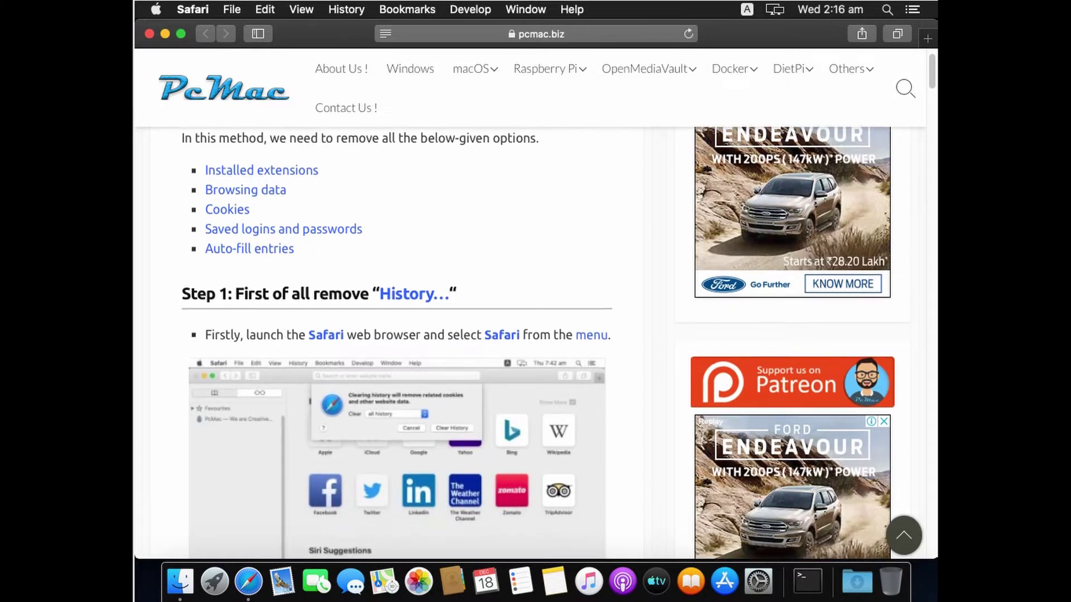
pyautogui.scroll(-4, 541, 343)
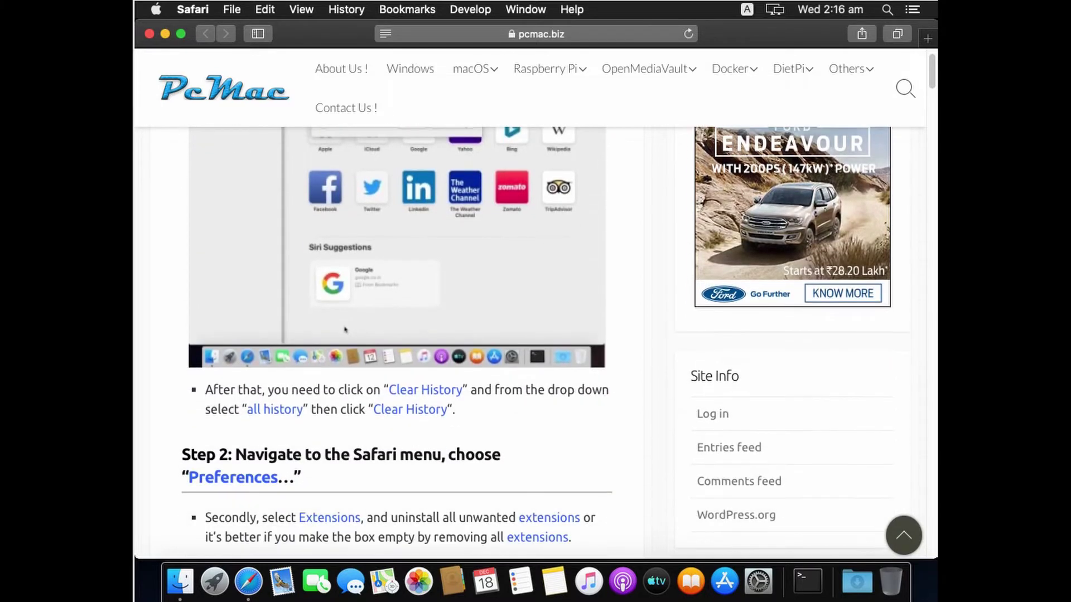
pyautogui.scroll(-6, 541, 343)
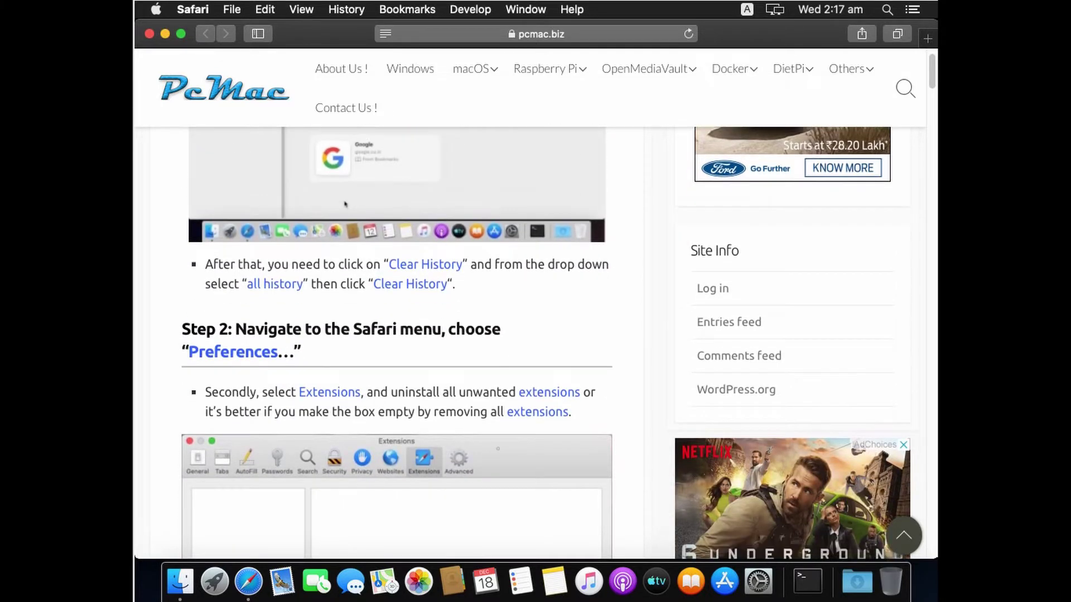
pyautogui.scroll(-6, 541, 343)
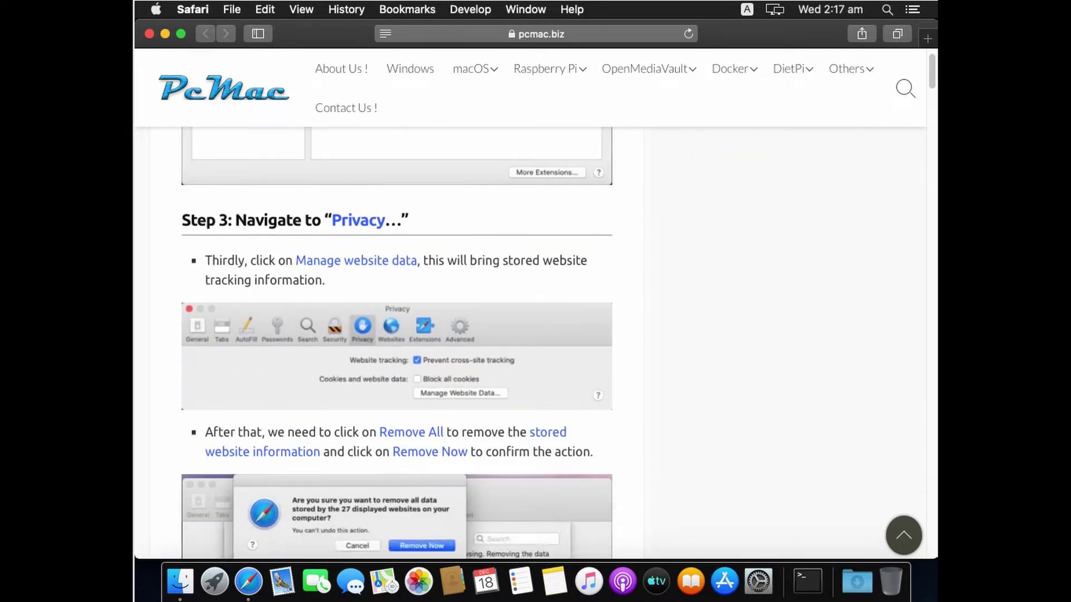
pyautogui.press('super+comma')
pyautogui.click(560, 166)
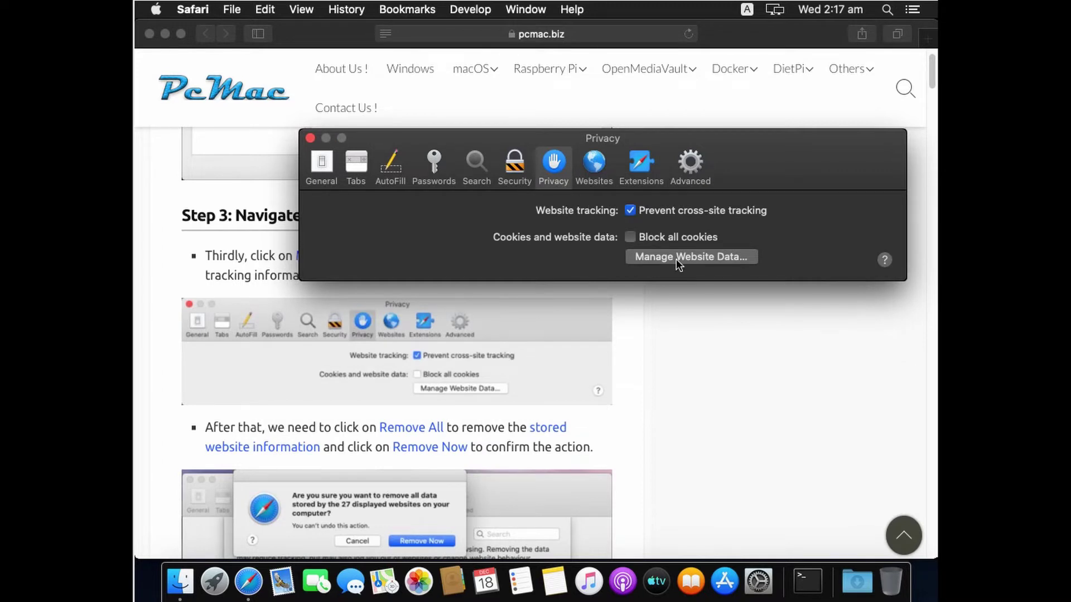
# Remove all stored website data via Manage Website Data, then close Preferences
pyautogui.click(676, 258)
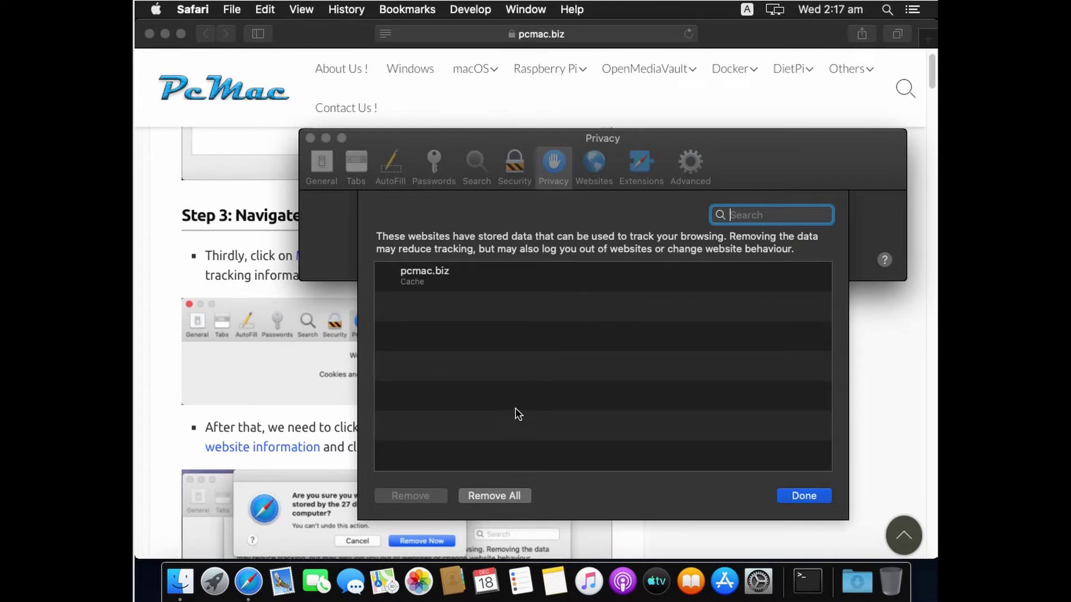
pyautogui.click(488, 496)
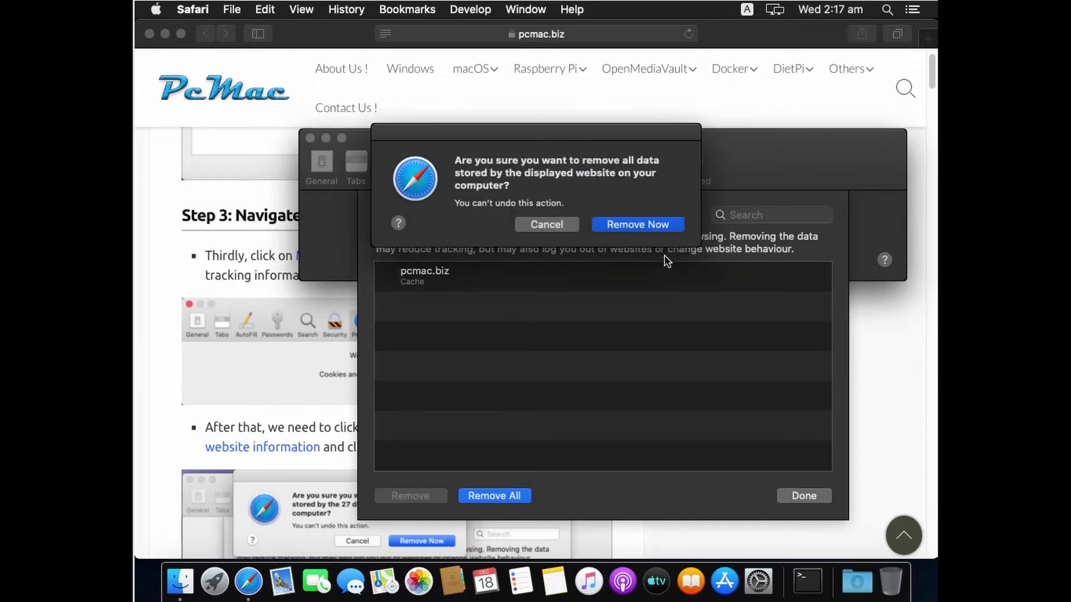
pyautogui.click(658, 225)
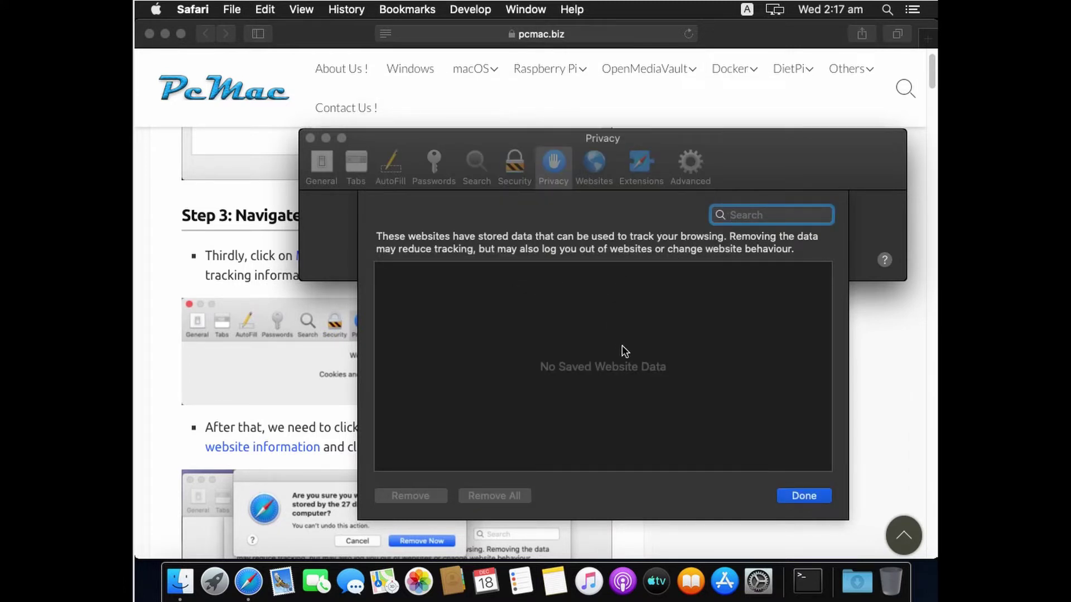
pyautogui.click(811, 499)
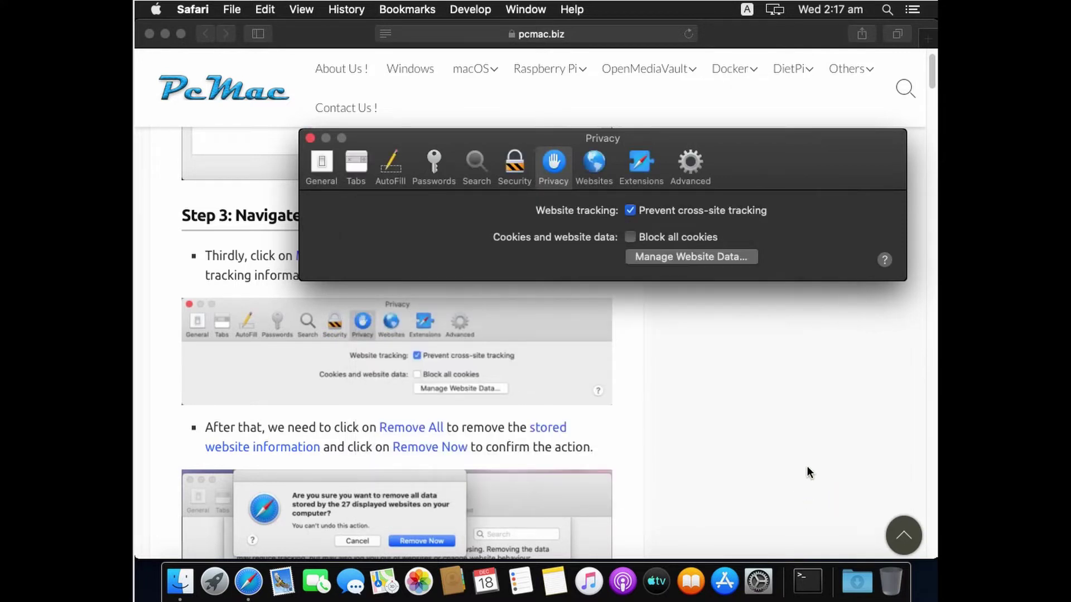
pyautogui.press('super+w')
# Scroll the guide to Step 4's Show Develop menu and Empty caches instructions
pyautogui.scroll(1, 727, 394)
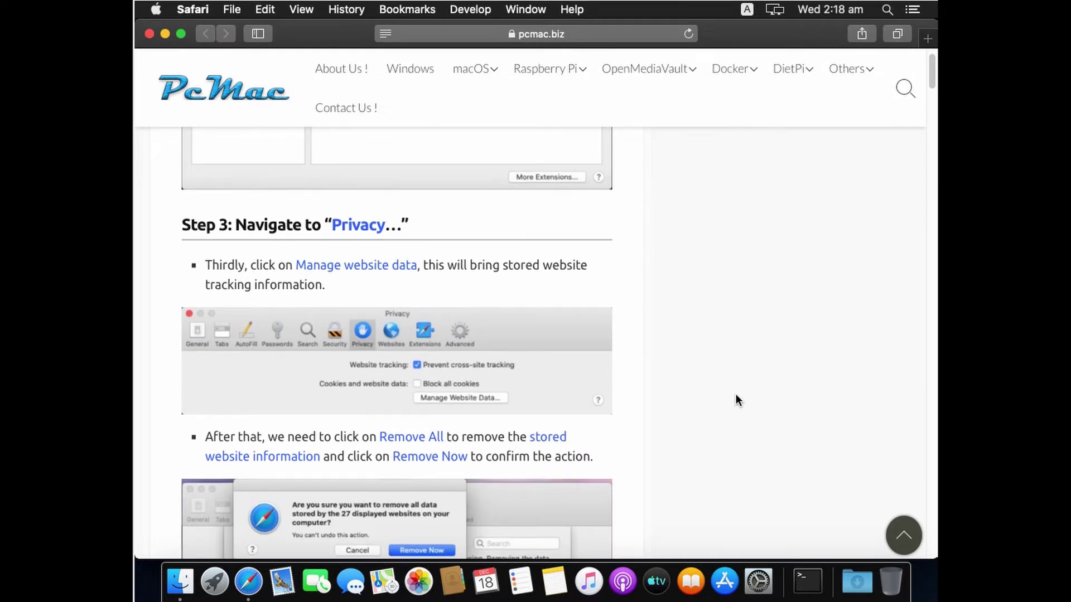
pyautogui.scroll(-5, 735, 400)
pyautogui.scroll(-7, 396, 343)
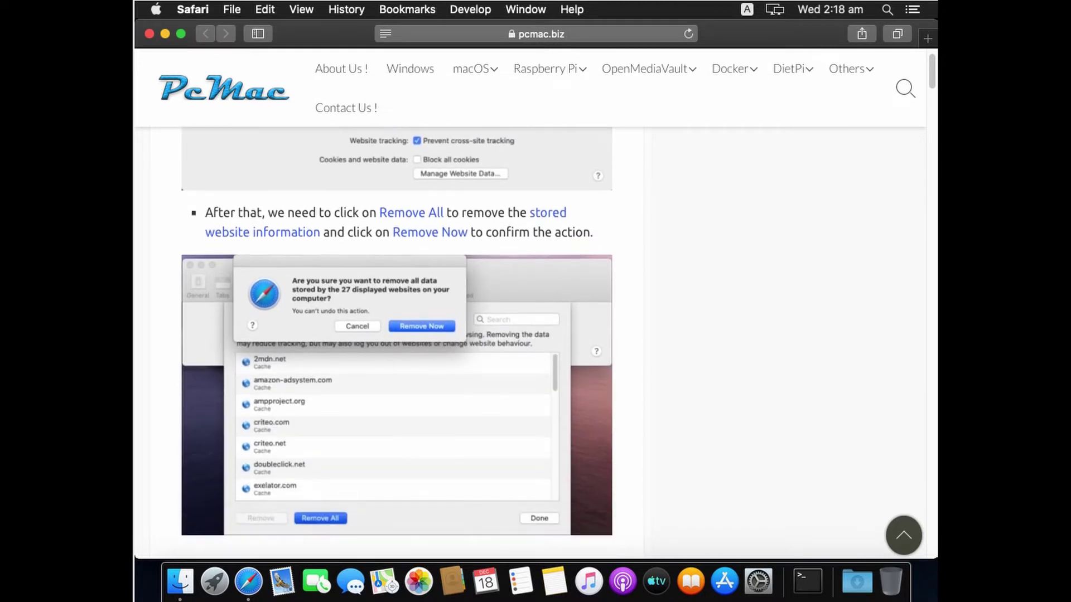
pyautogui.scroll(-5, 397, 343)
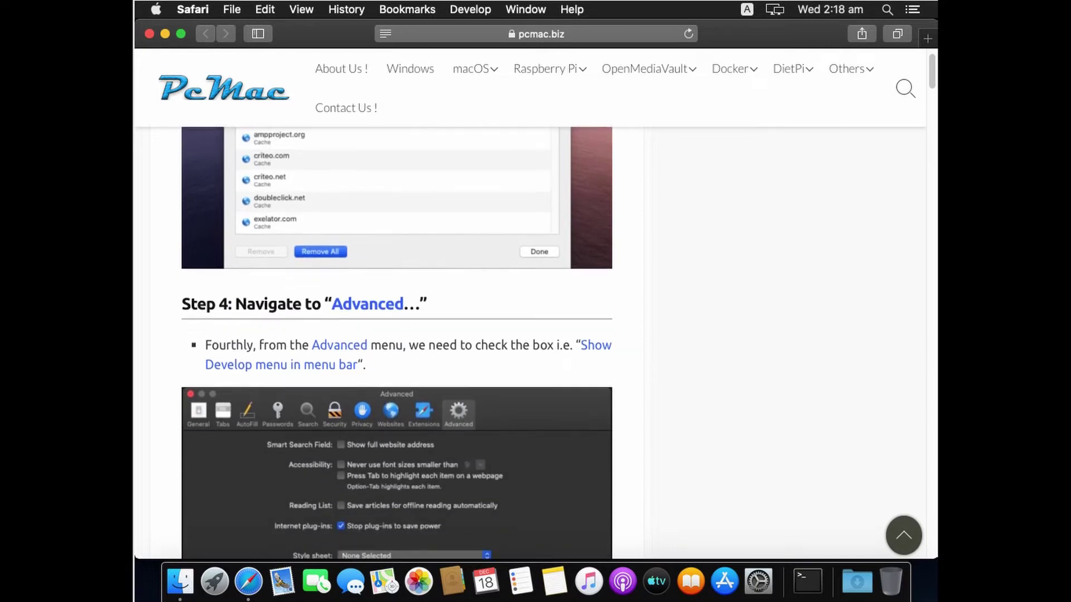
pyautogui.scroll(-4, 397, 347)
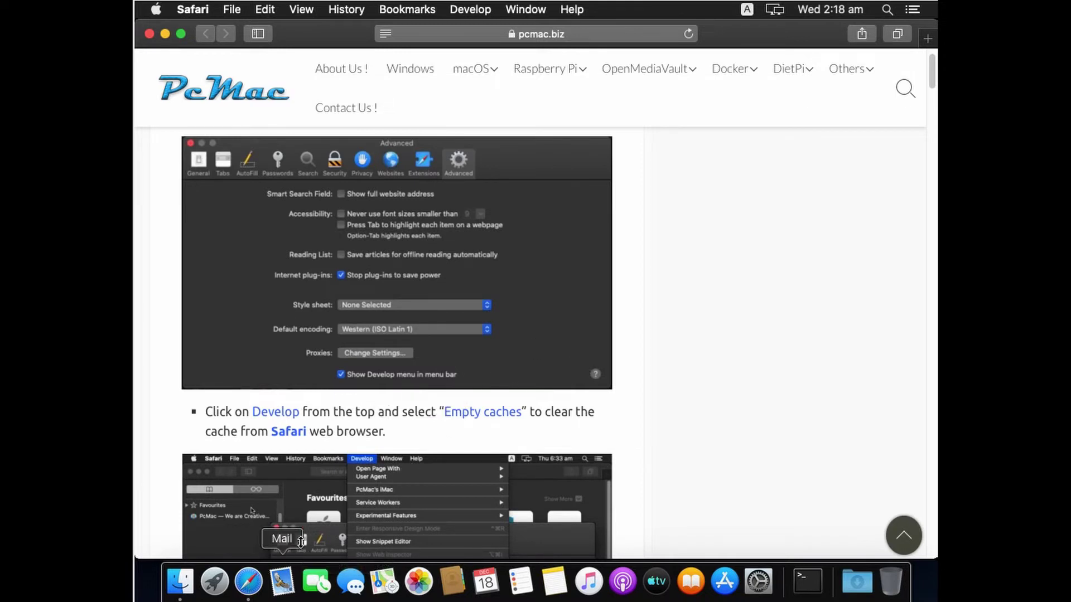
pyautogui.click(190, 10)
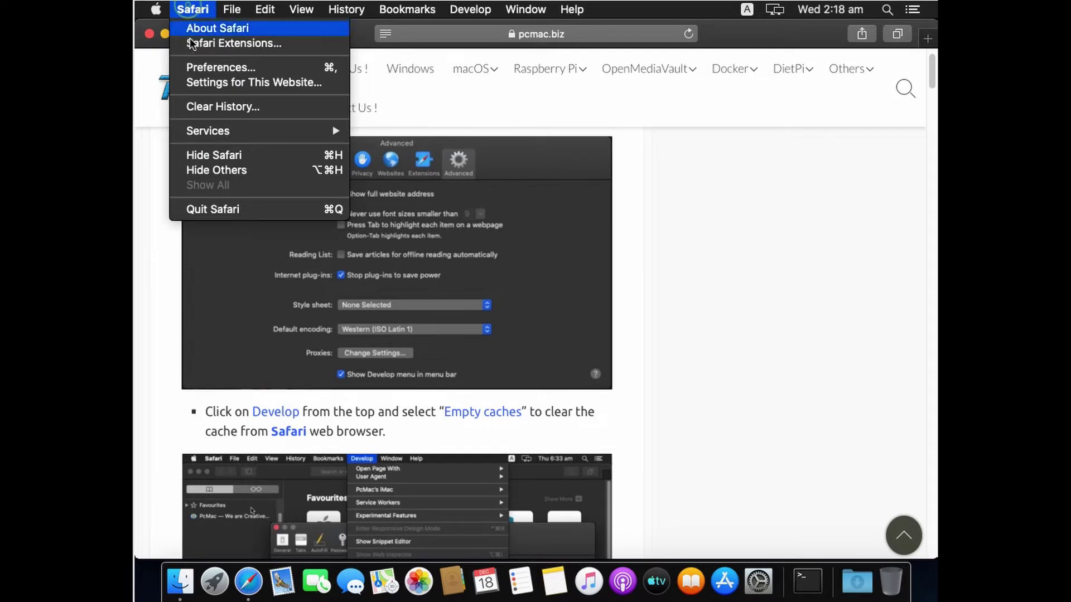
# View the Advanced preferences, choose Develop > Empty Caches, and close Preferences
pyautogui.click(229, 67)
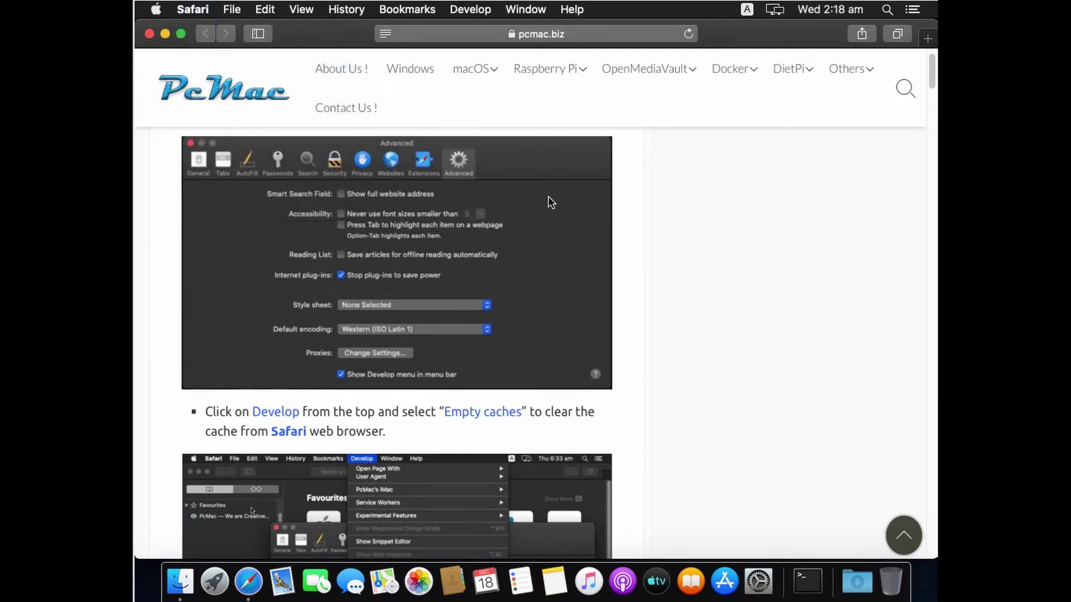
pyautogui.click(690, 172)
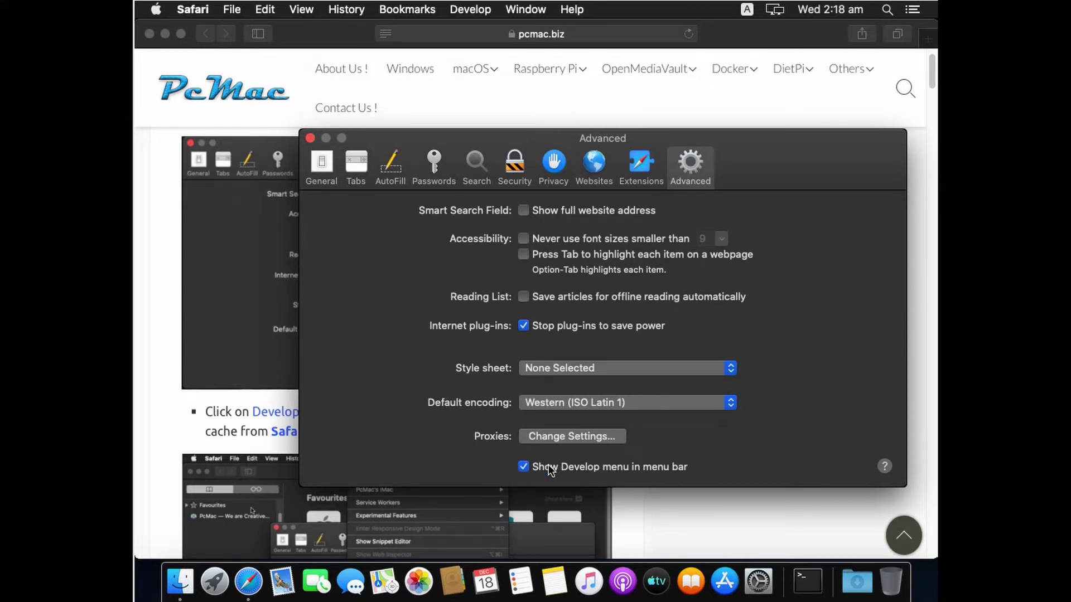
pyautogui.click(470, 9)
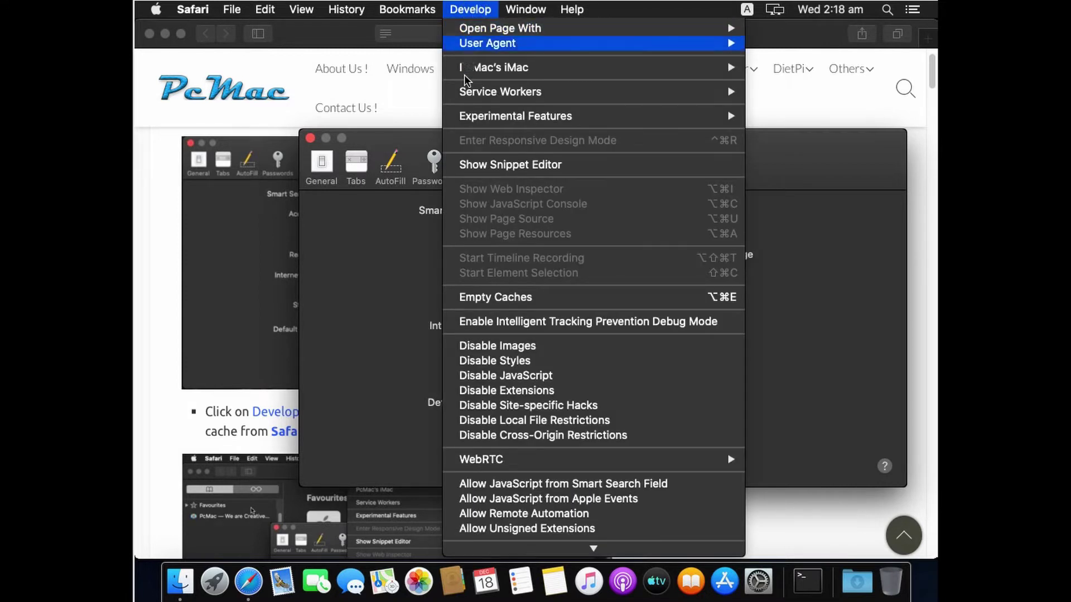
pyautogui.click(485, 297)
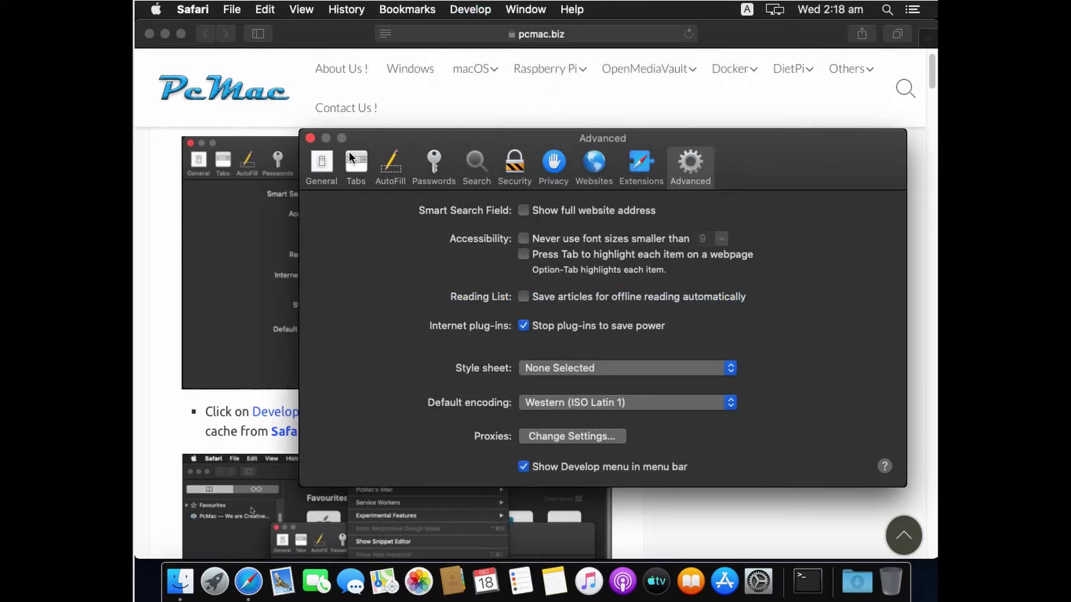
pyautogui.press('super+w')
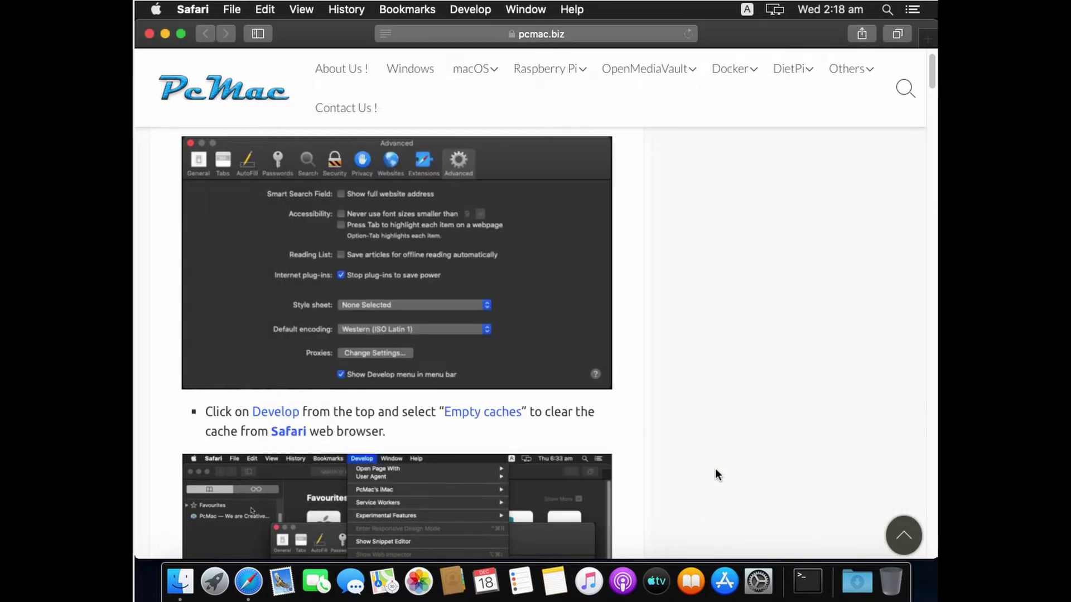
# Read the guide down through Step 5's Library section to the Method 2 heading, then minimise Safari
pyautogui.scroll(1, 695, 375)
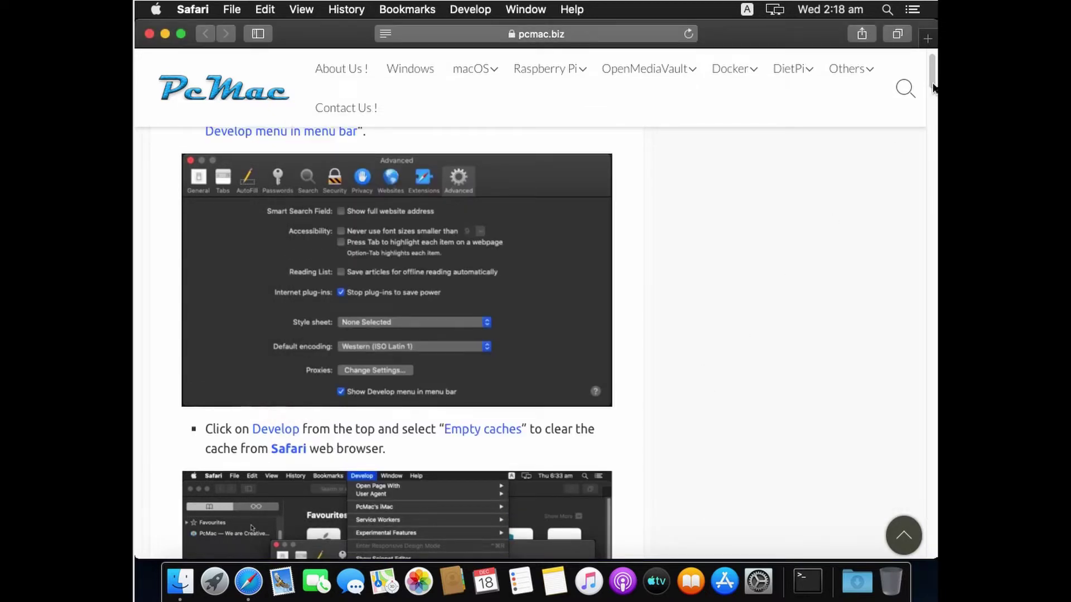
pyautogui.scroll(2, 930, 85)
pyautogui.scroll(5, 930, 85)
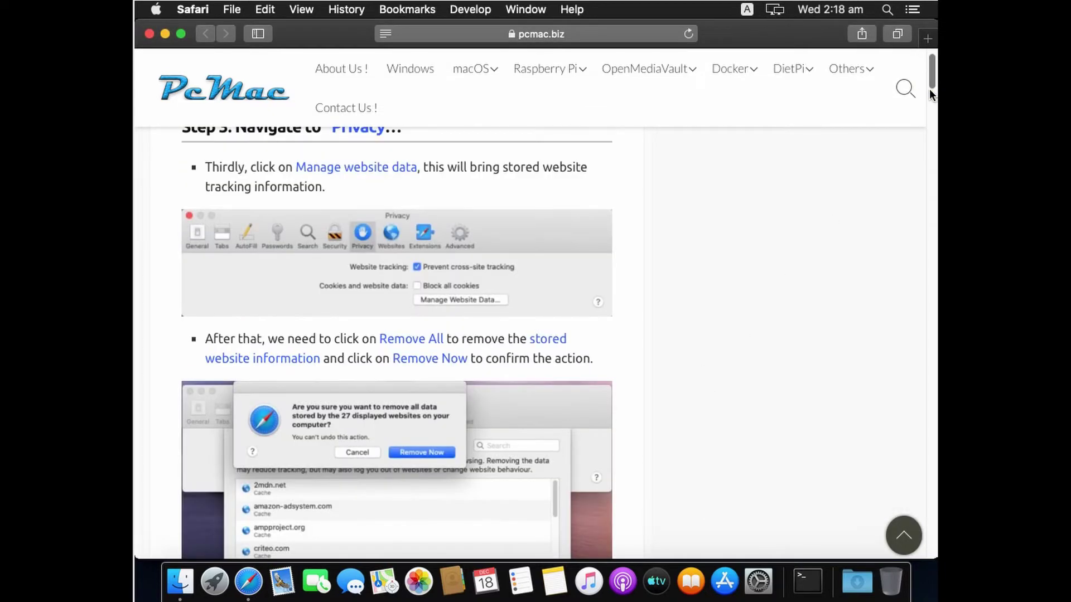
pyautogui.press('Down')
pyautogui.press('Down')
pyautogui.press('Down')
pyautogui.press('Down')
pyautogui.press('Down')
pyautogui.press('Down')
pyautogui.press('Down')
pyautogui.press('Down')
pyautogui.press('Down')
pyautogui.press('Down')
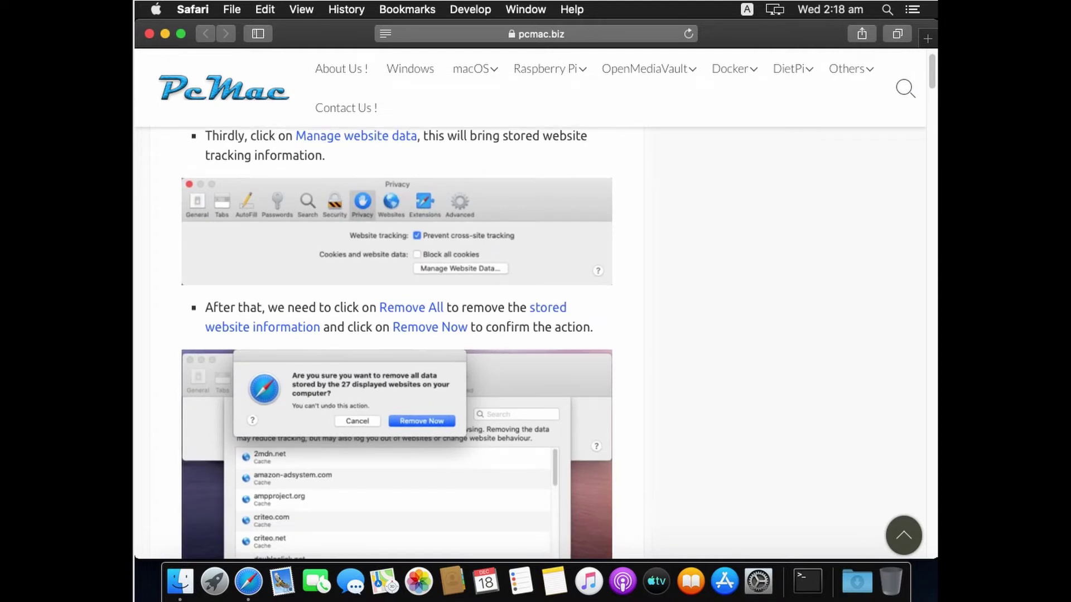
pyautogui.press('Down')
pyautogui.press('Down')
pyautogui.press('Down')
pyautogui.press('Down')
pyautogui.press('Down')
pyautogui.press('Down')
pyautogui.press('Down')
pyautogui.press('Down')
pyautogui.press('Down')
pyautogui.press('Down')
pyautogui.press('Down')
pyautogui.press('Down')
pyautogui.press('Down')
pyautogui.press('Down')
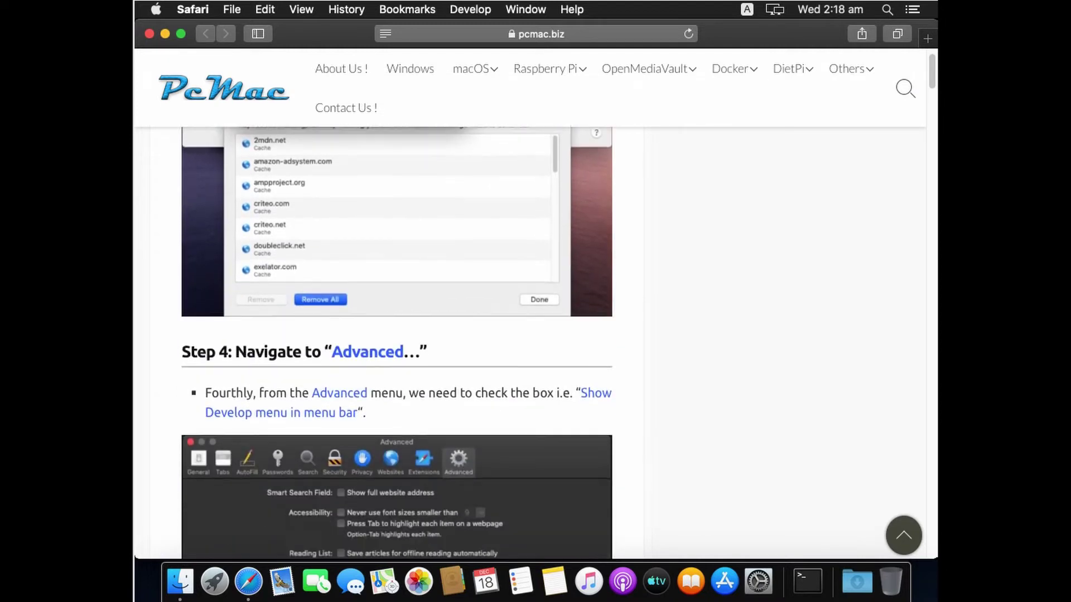
pyautogui.press('Down')
pyautogui.press('Down')
pyautogui.press('Down')
pyautogui.press('Down')
pyautogui.press('Down')
pyautogui.press('Down')
pyautogui.press('Down')
pyautogui.press('Down')
pyautogui.press('Down')
pyautogui.press('Down')
pyautogui.press('Down')
pyautogui.press('Down')
pyautogui.press('Down')
pyautogui.press('Down')
pyautogui.press('Down')
pyautogui.press('Down')
pyautogui.press('Down')
pyautogui.press('Down')
pyautogui.press('Down')
pyautogui.press('Down')
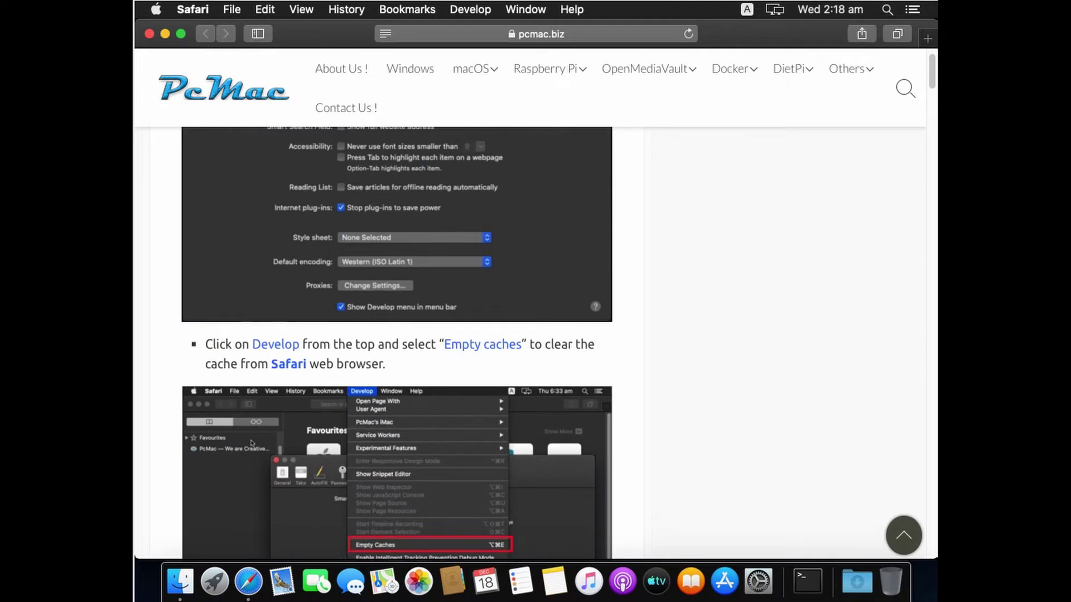
pyautogui.press('Down')
pyautogui.press('Down')
pyautogui.press('Down')
pyautogui.press('Down')
pyautogui.press('Down')
pyautogui.press('Down')
pyautogui.press('Down')
pyautogui.press('Down')
pyautogui.press('Down')
pyautogui.press('Down')
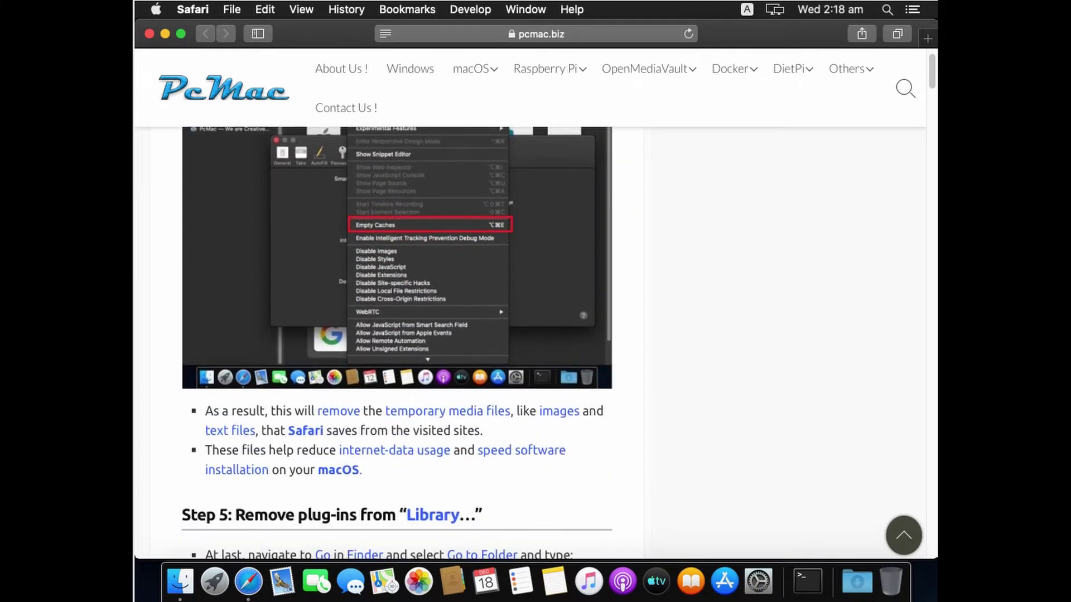
pyautogui.press('Down')
pyautogui.press('Down')
pyautogui.press('Down')
pyautogui.press('Down')
pyautogui.press('Down')
pyautogui.press('Down')
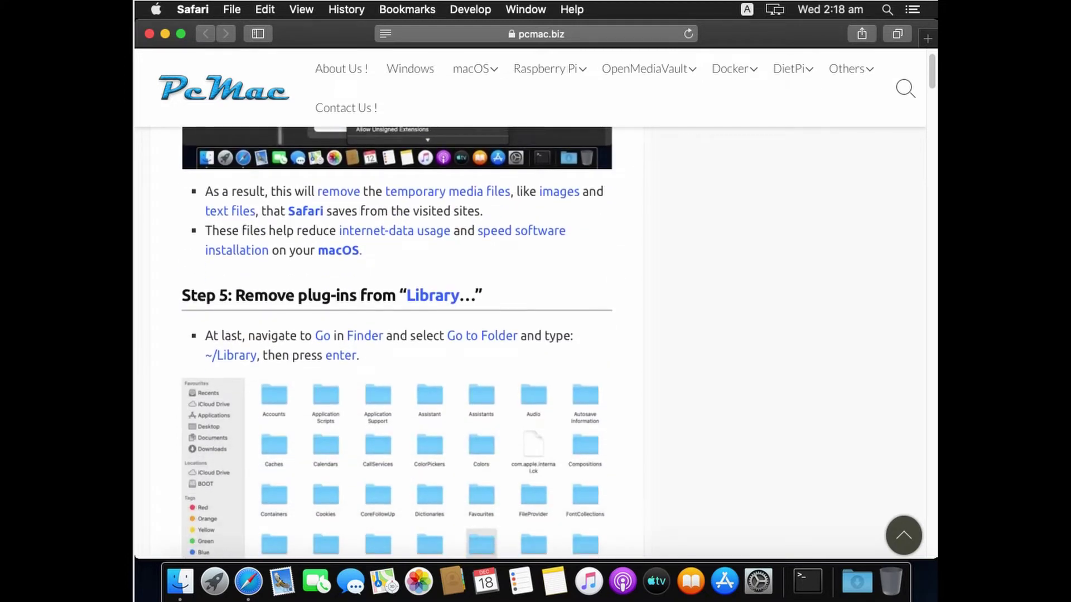
pyautogui.press('Down')
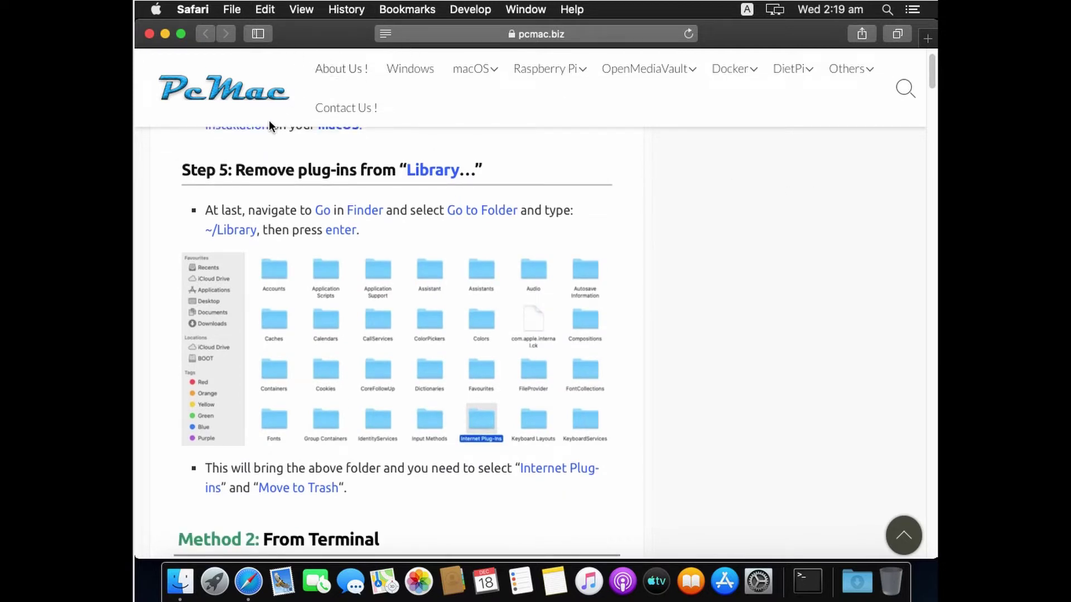
pyautogui.click(165, 34)
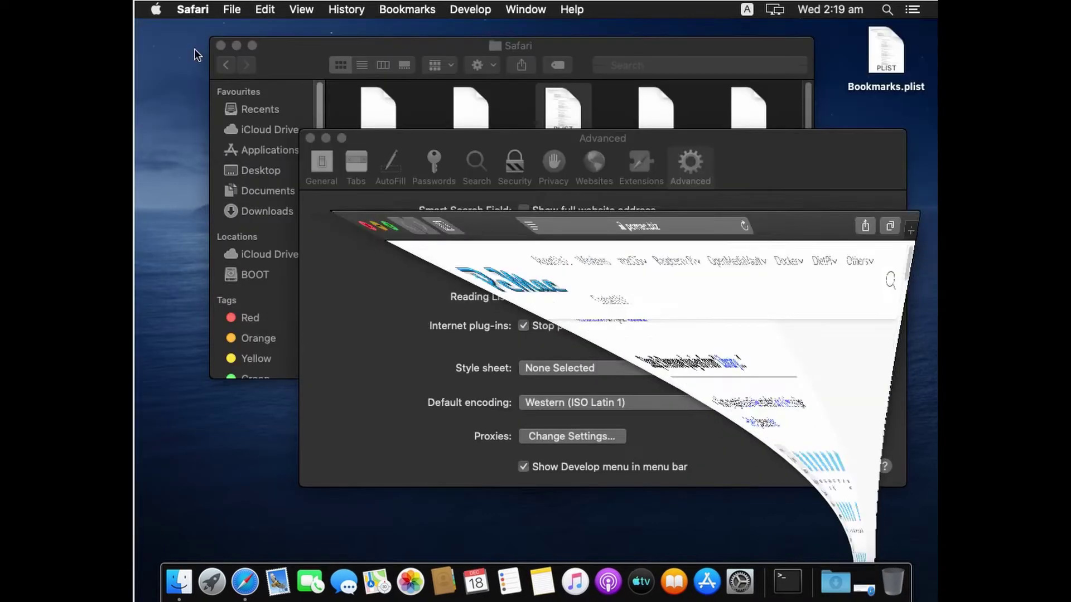
# Go back to Library in Finder and open the Internet Plug-Ins folder, finding it empty
pyautogui.click(332, 46)
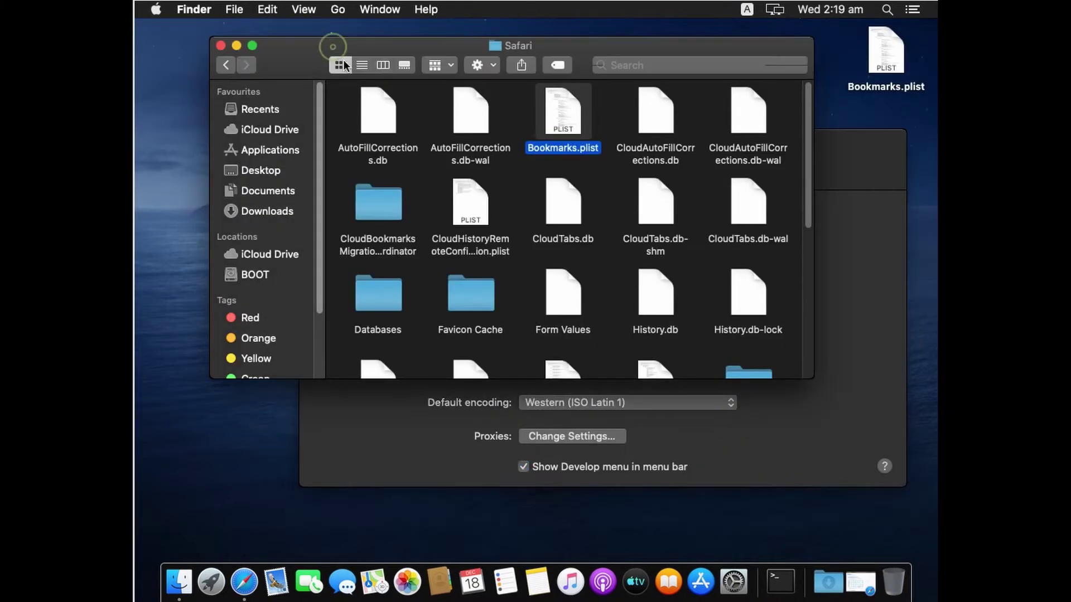
pyautogui.click(226, 70)
pyautogui.scroll(2, 597, 262)
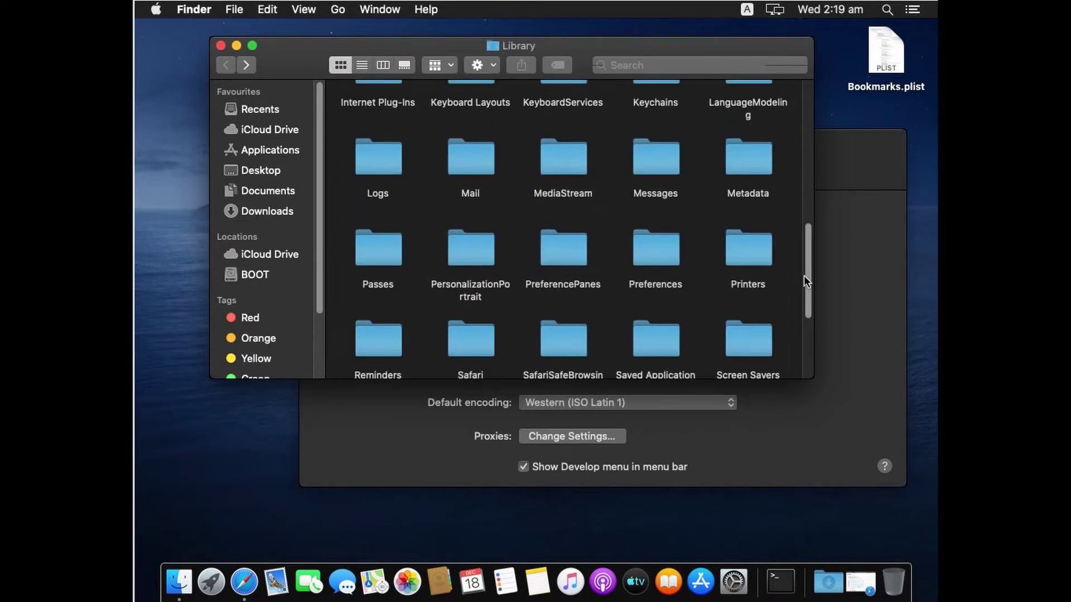
pyautogui.scroll(-1, 806, 275)
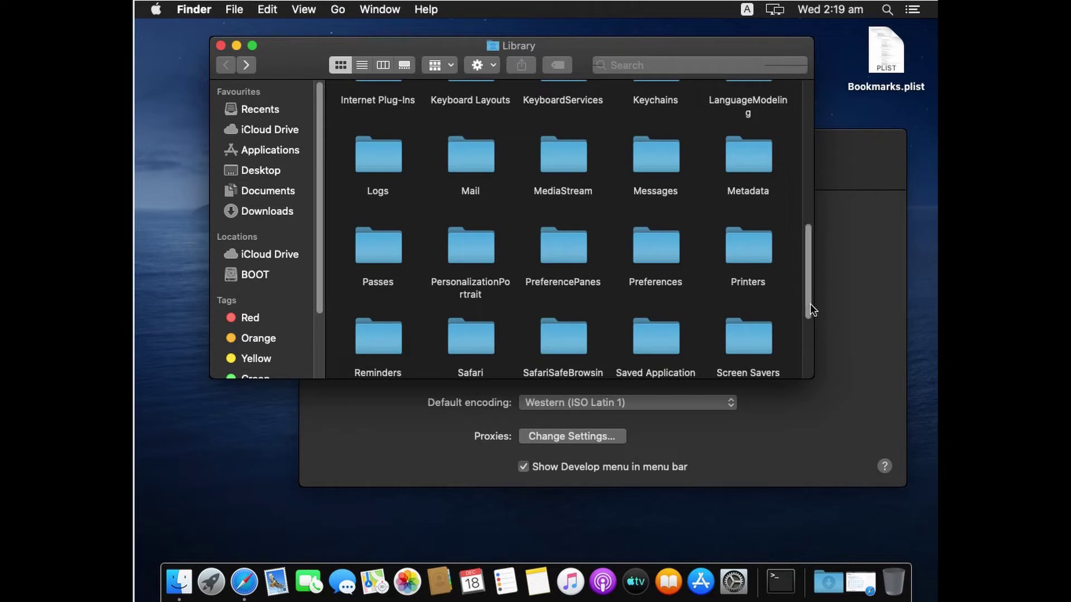
pyautogui.scroll(-3, 804, 361)
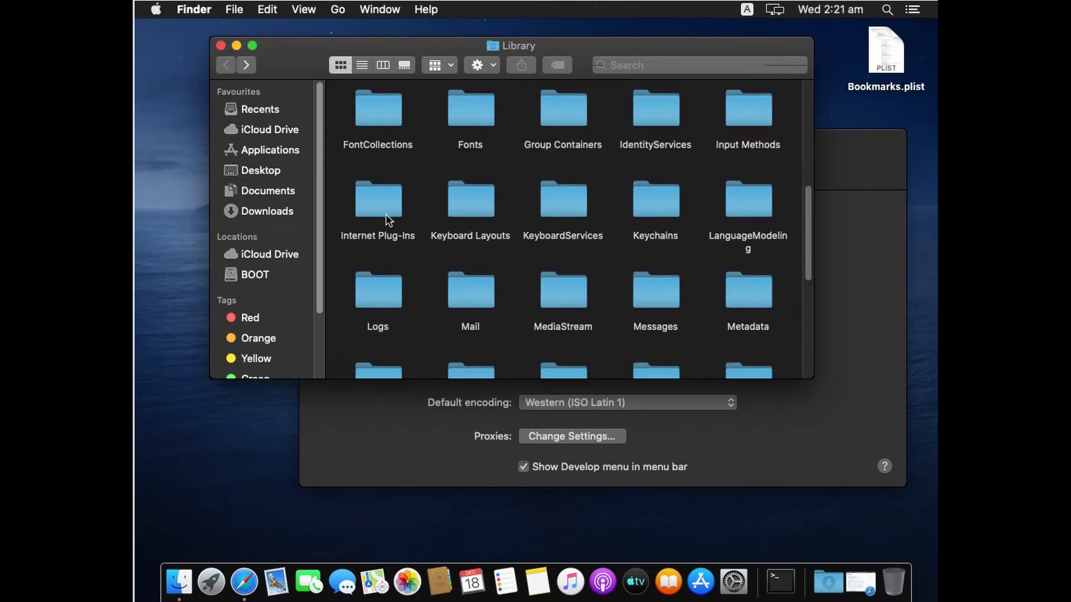
pyautogui.click(382, 212)
pyautogui.doubleClick(381, 215)
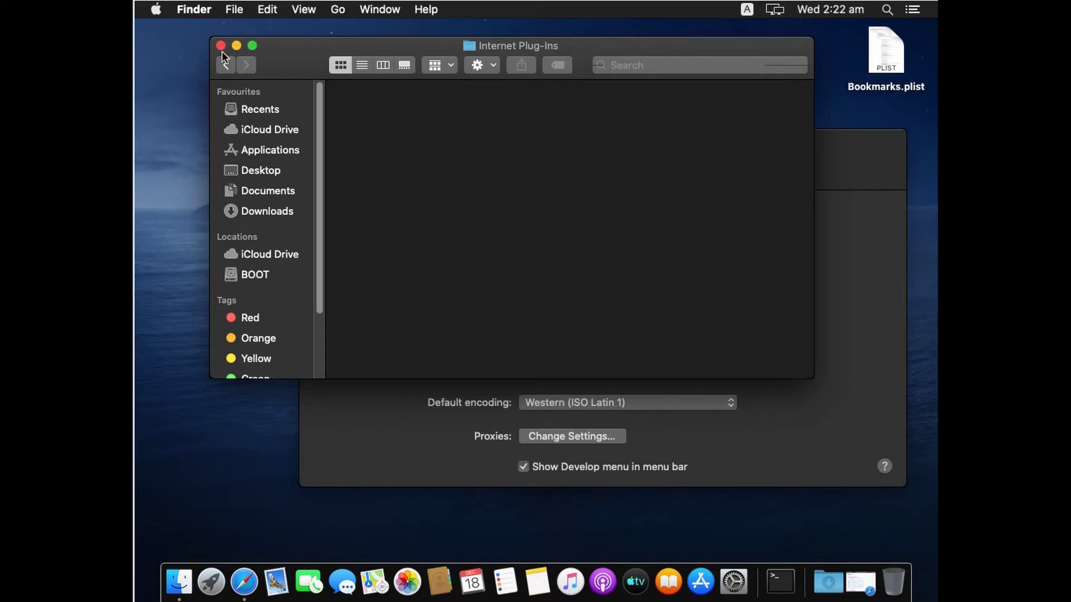
pyautogui.click(255, 587)
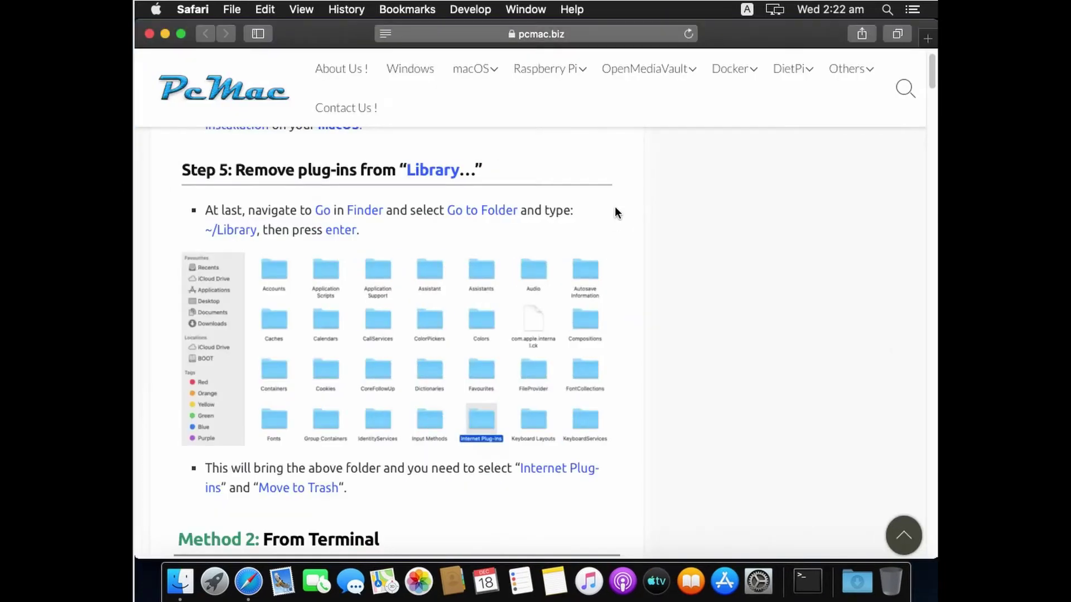
# Scroll the pcmac.biz guide down to Method 2: From Terminal
pyautogui.scroll(-10, 615, 212)
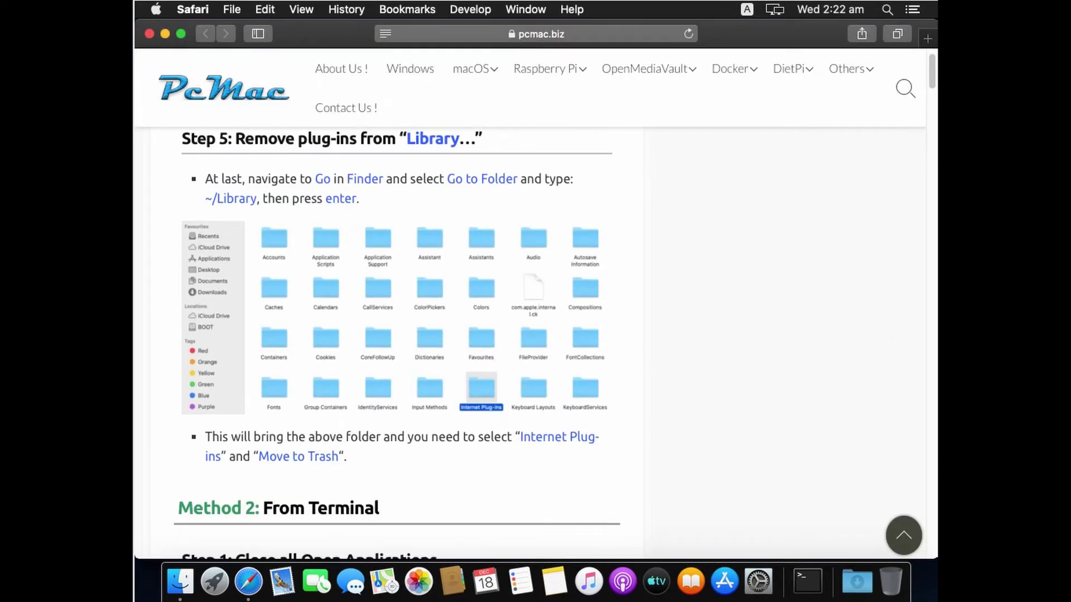
pyautogui.scroll(-3, 396, 343)
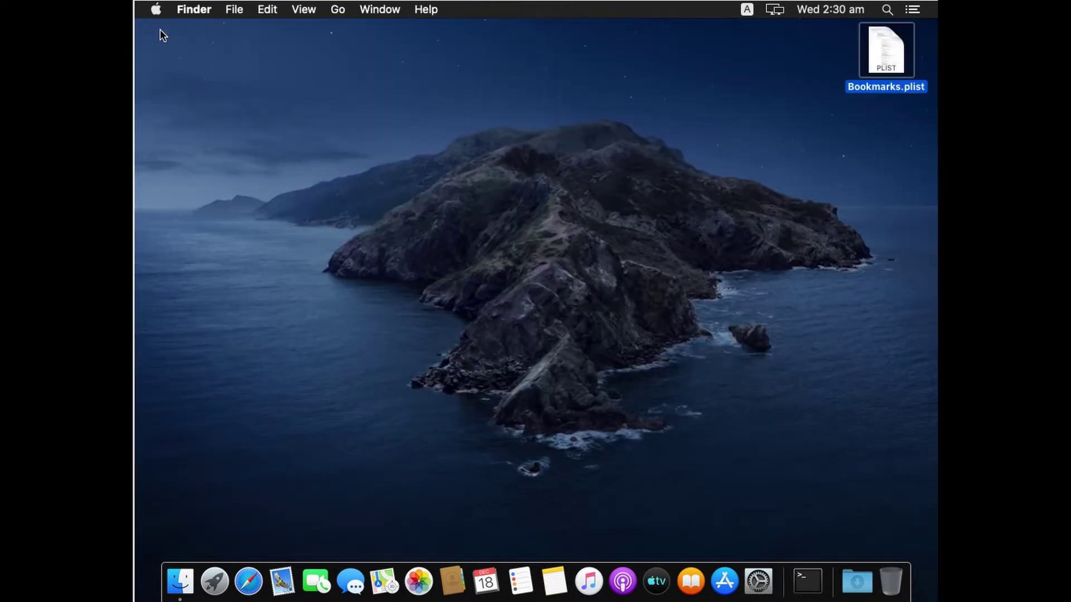
# Check in Force Quit Applications that only Finder is running, then return to Library
pyautogui.click(156, 10)
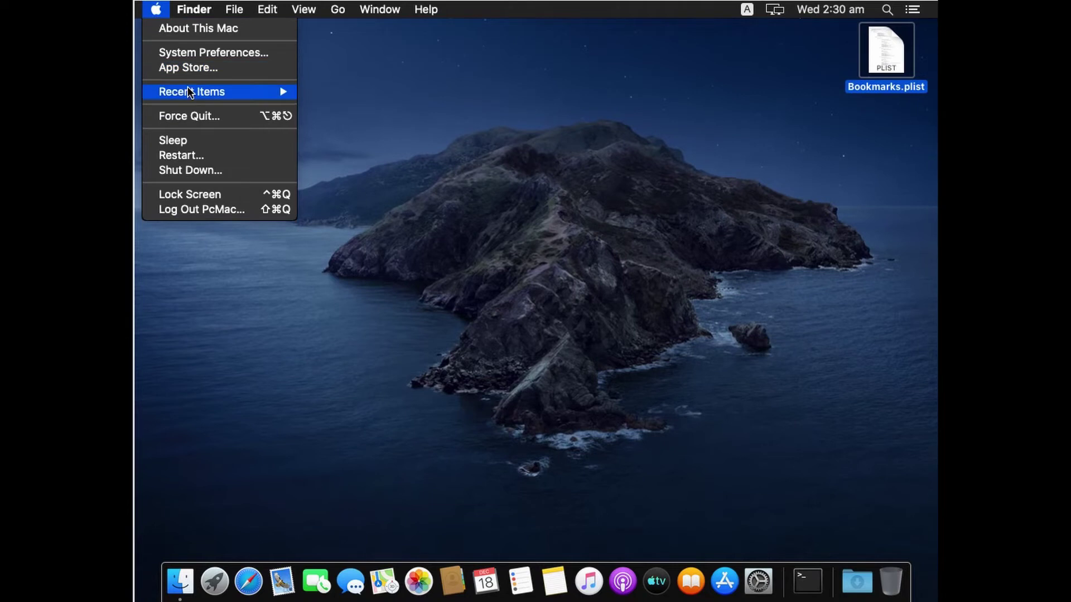
pyautogui.click(200, 117)
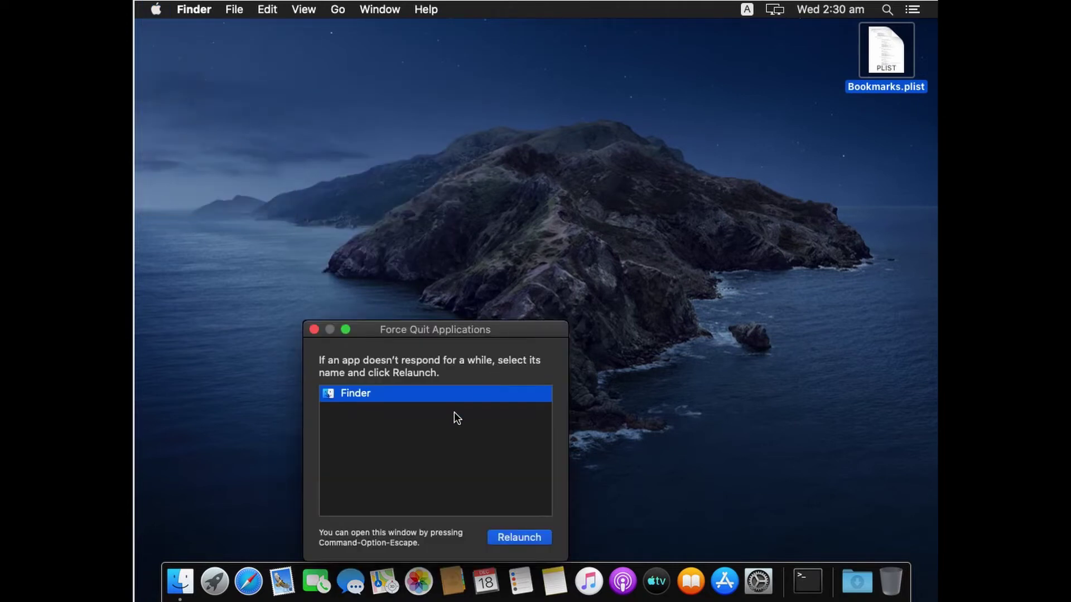
pyautogui.click(411, 411)
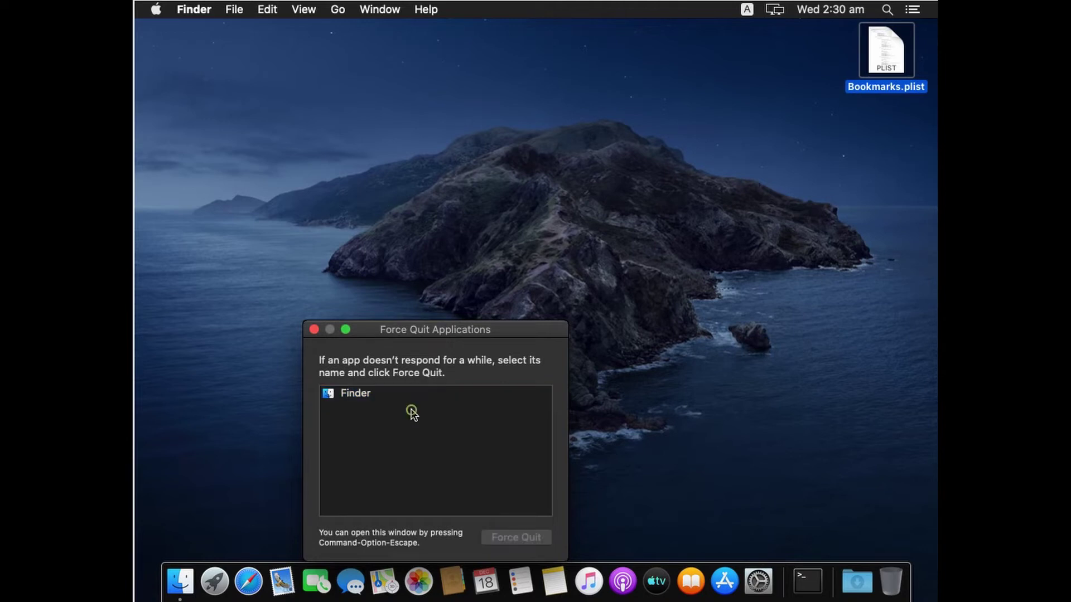
pyautogui.click(358, 396)
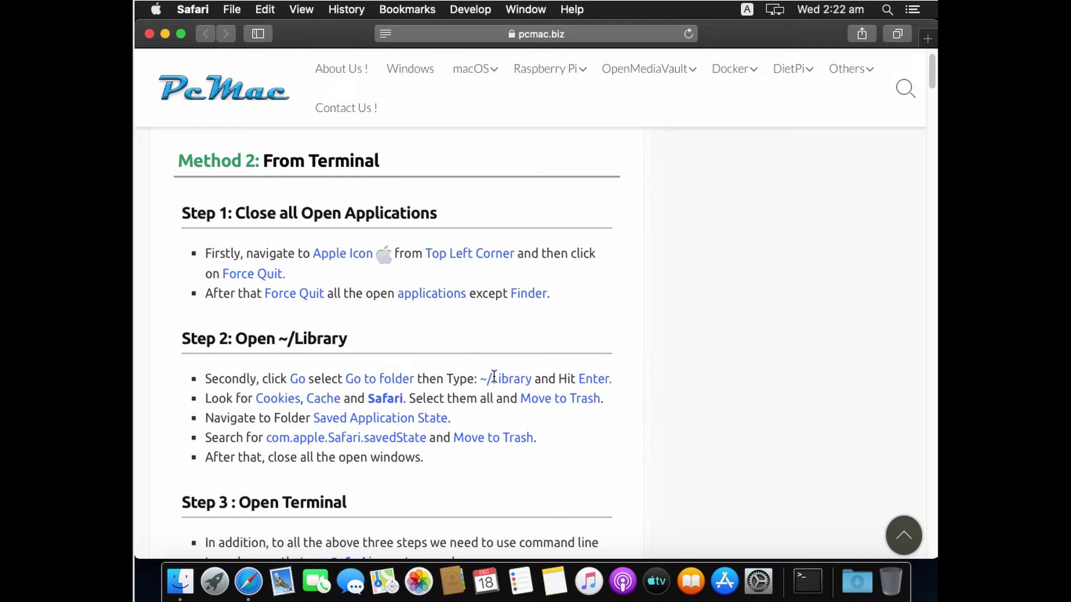
pyautogui.scroll(1, 573, 410)
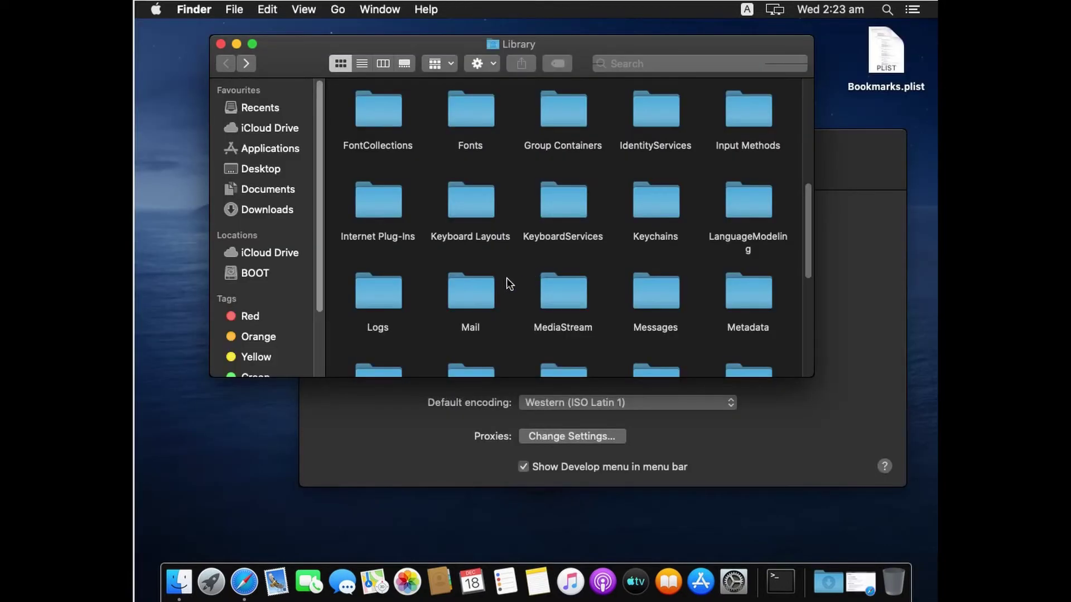
# Move the Library Caches folder to the Bin, authorising with the account password
pyautogui.click(554, 240)
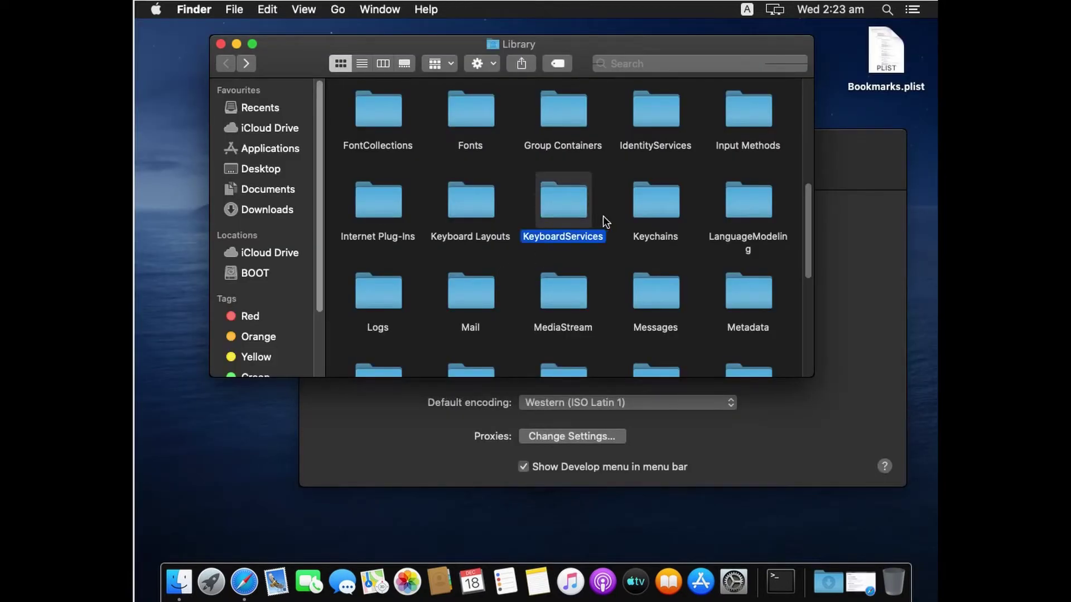
pyautogui.press('c')
pyautogui.rightClick(563, 122)
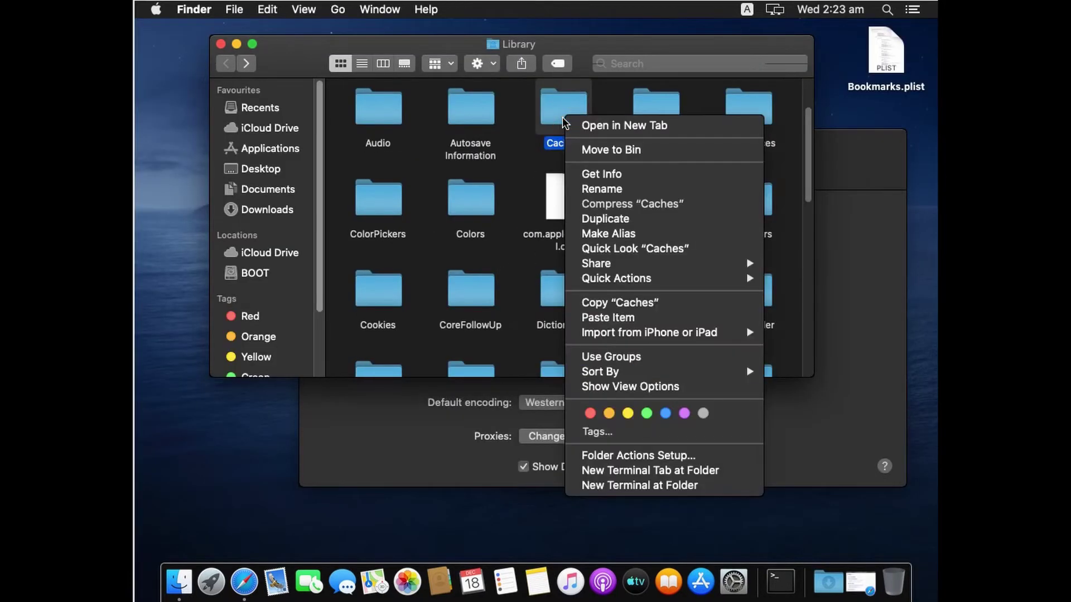
pyautogui.click(596, 150)
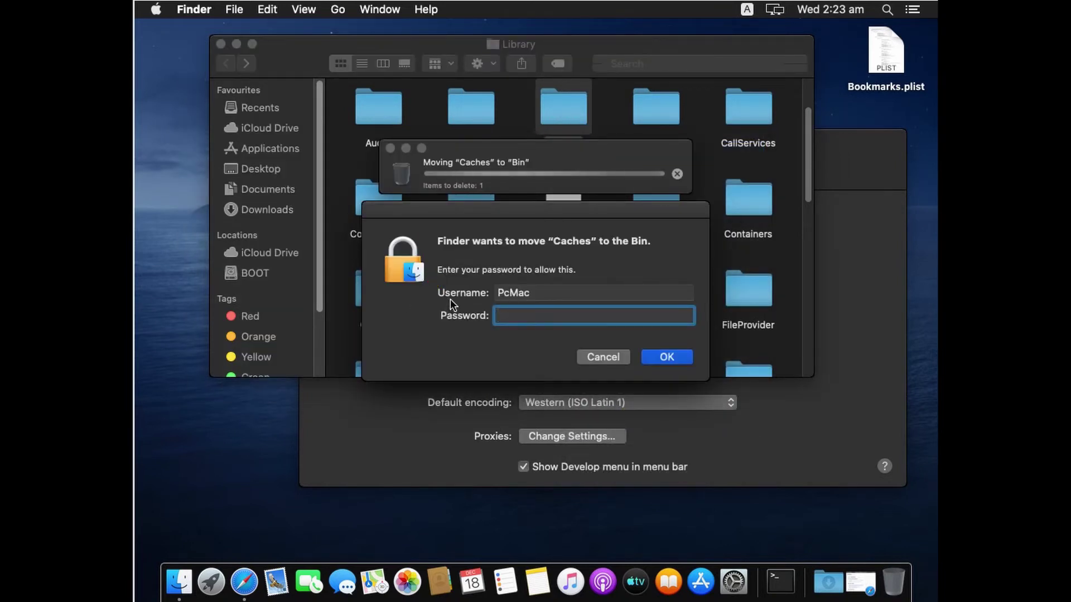
pyautogui.write('********')
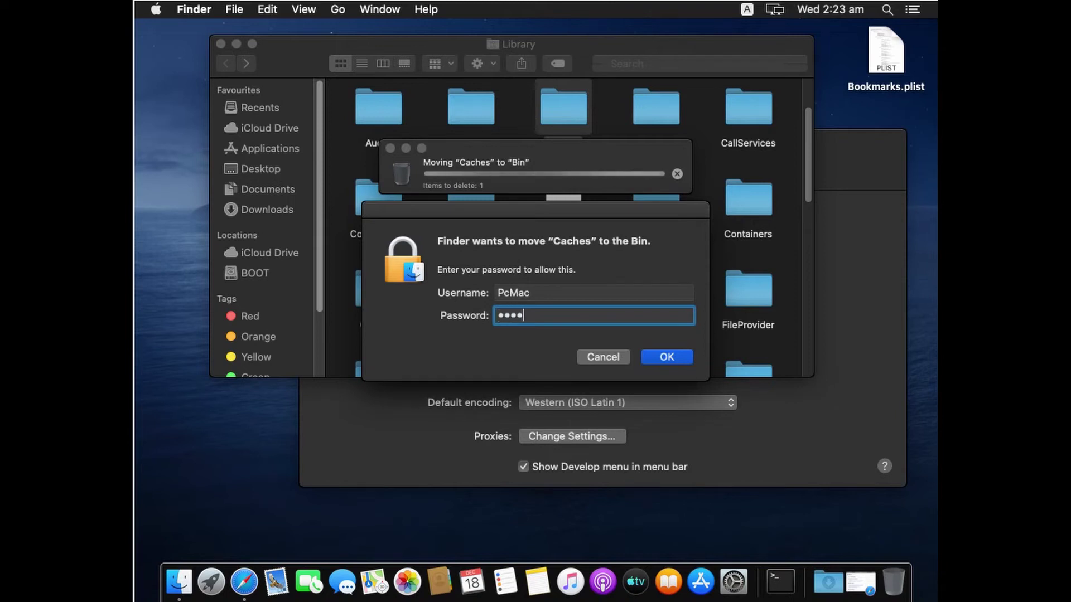
pyautogui.write('**')
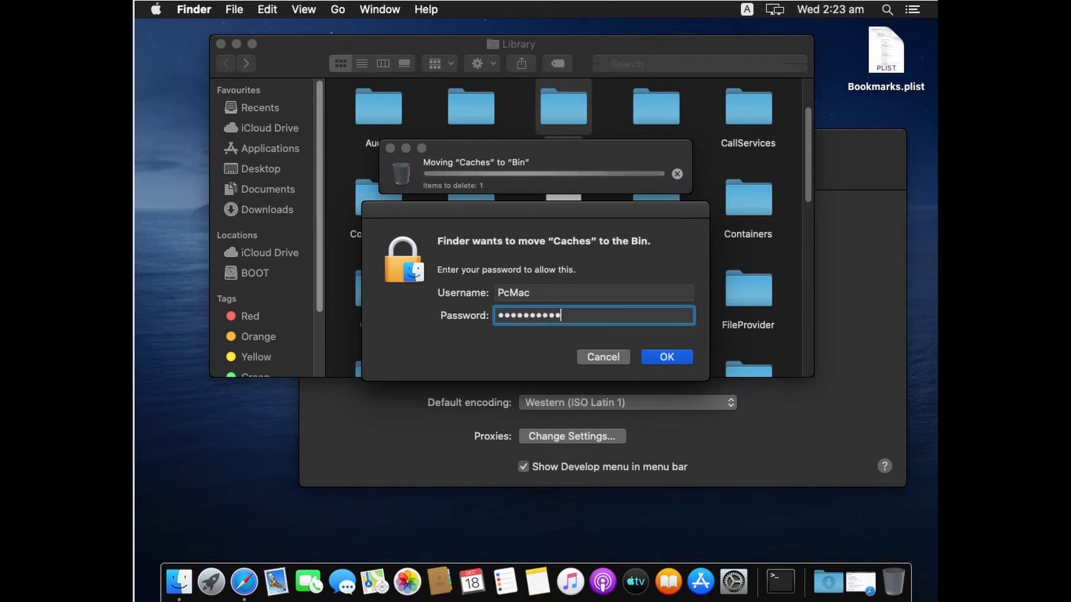
pyautogui.press('Return')
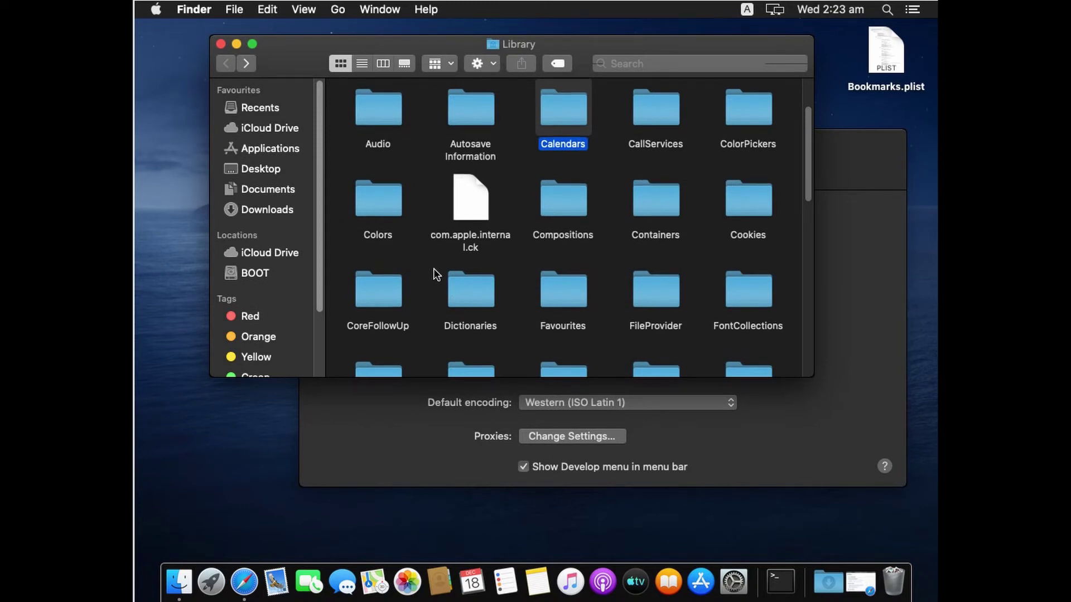
# Move the Cookies and Safari folders to the Bin and return to the guide
pyautogui.click(743, 214)
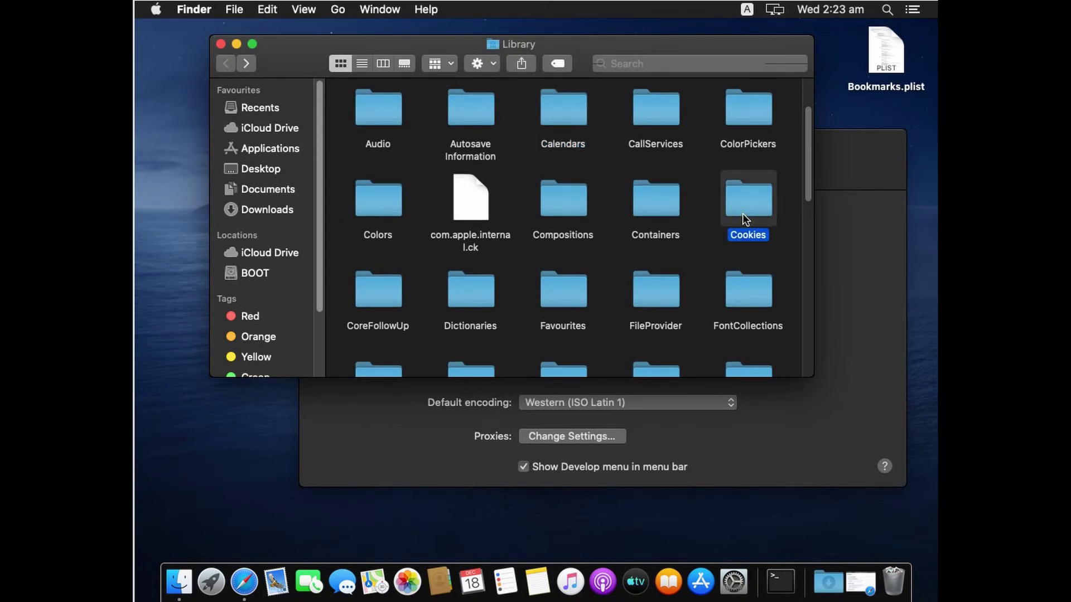
pyautogui.rightClick(743, 215)
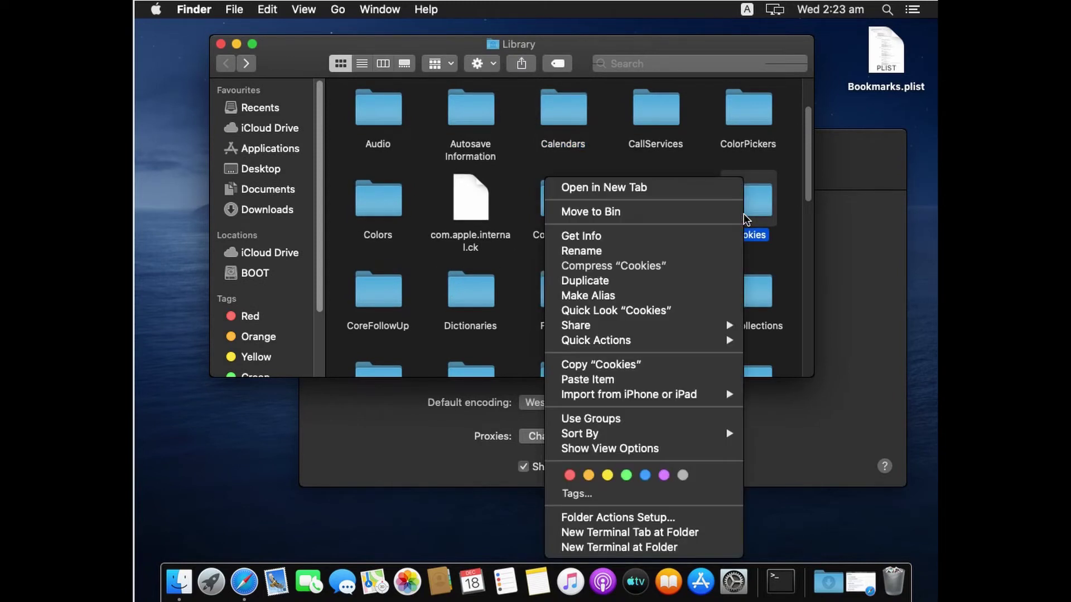
pyautogui.click(704, 213)
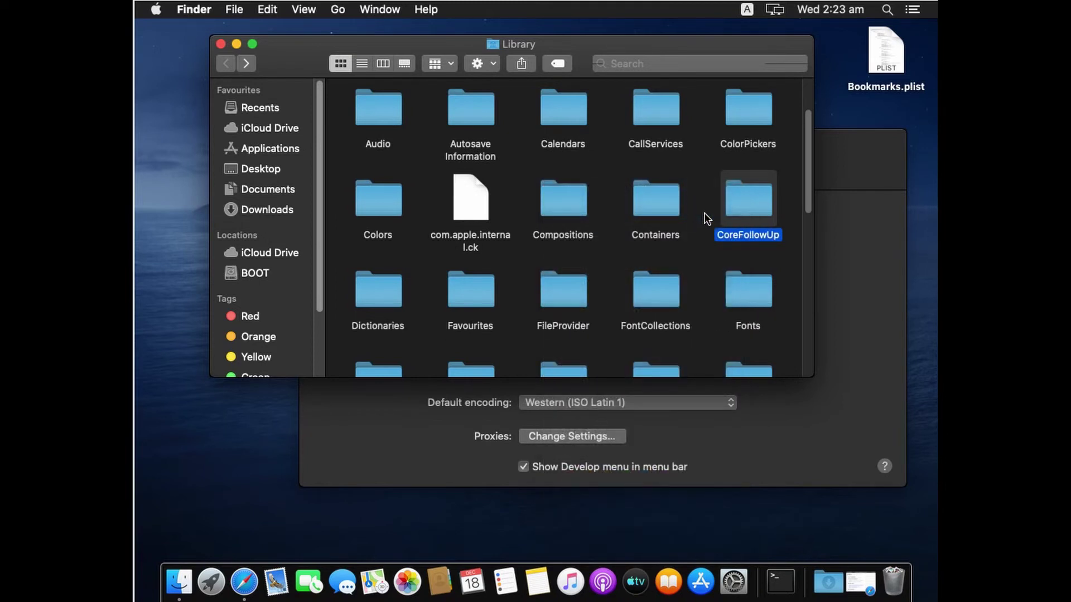
pyautogui.press('s')
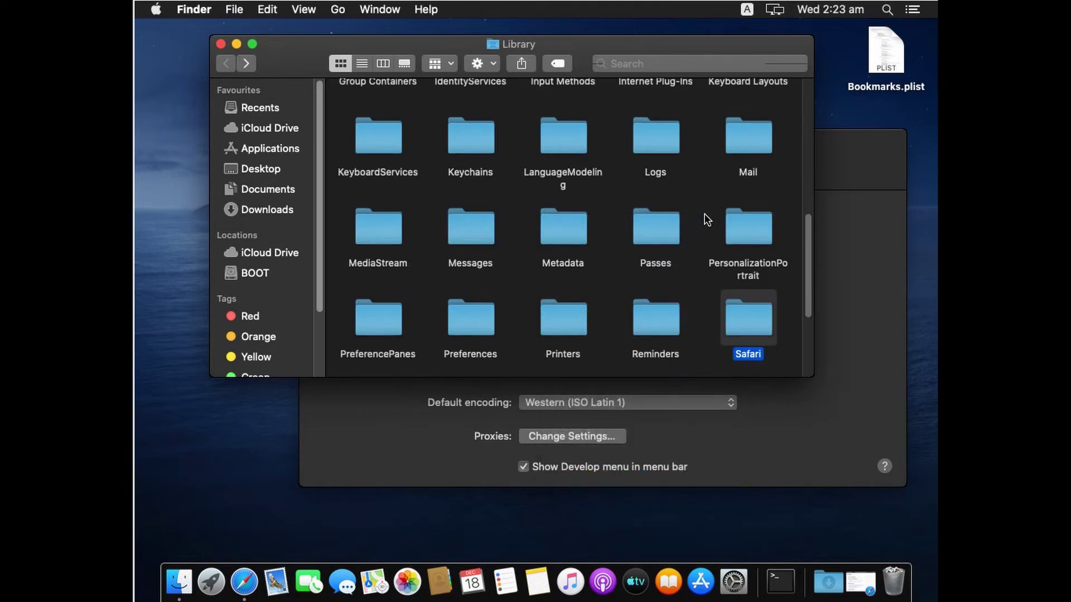
pyautogui.rightClick(749, 309)
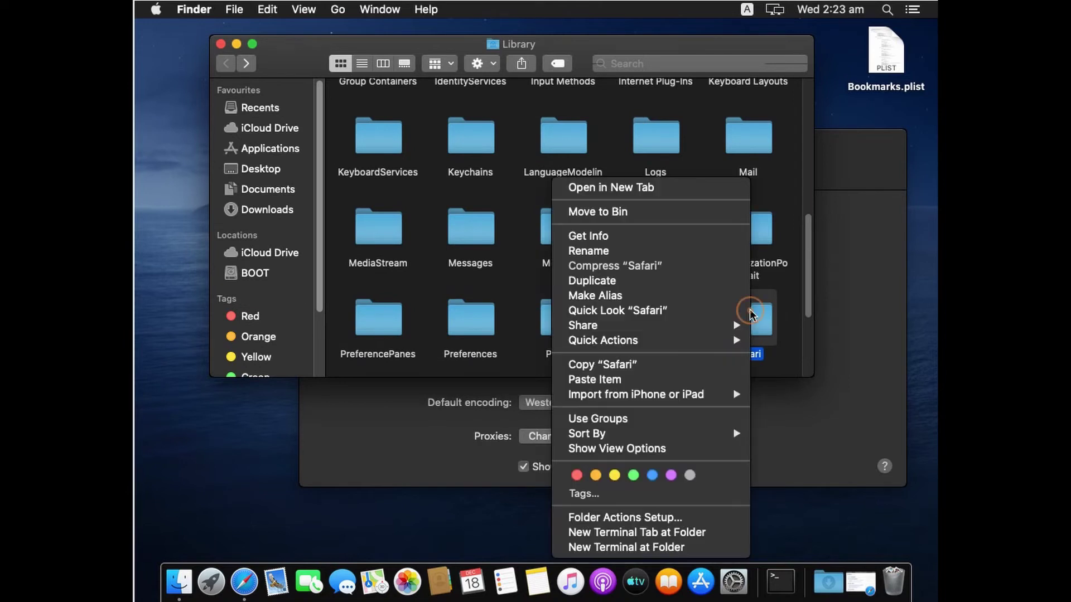
pyautogui.click(640, 214)
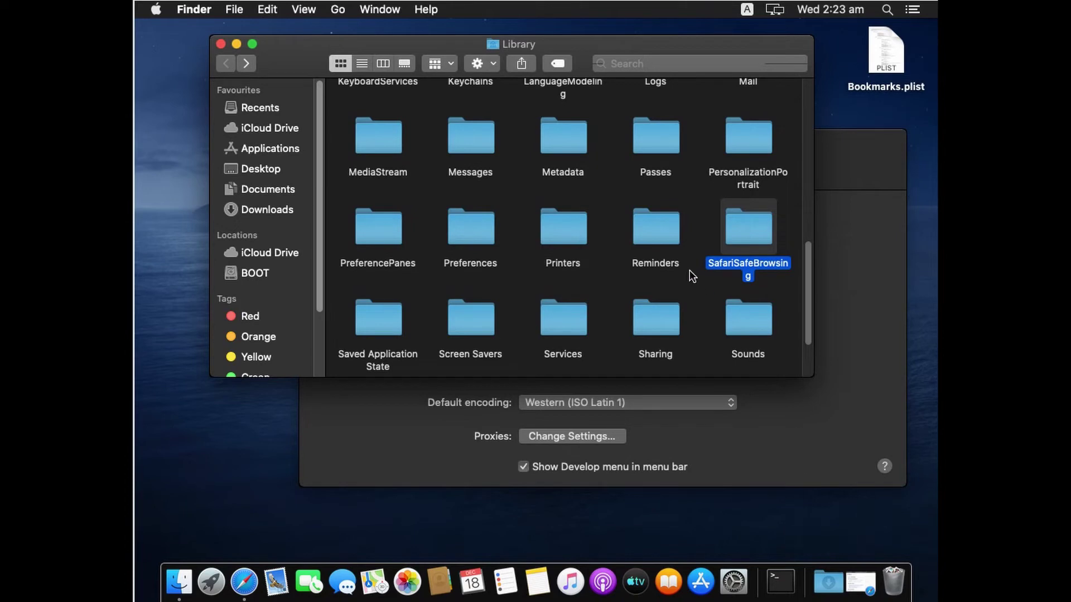
pyautogui.click(252, 580)
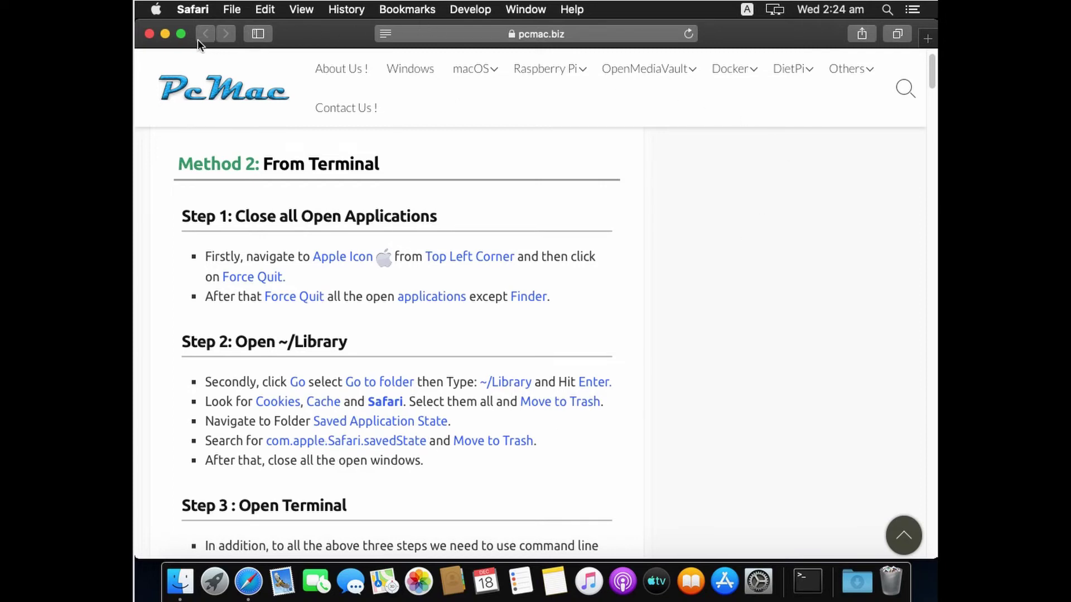
# Move com.apple.Safari.savedState from Saved Application State to the Bin
pyautogui.click(165, 34)
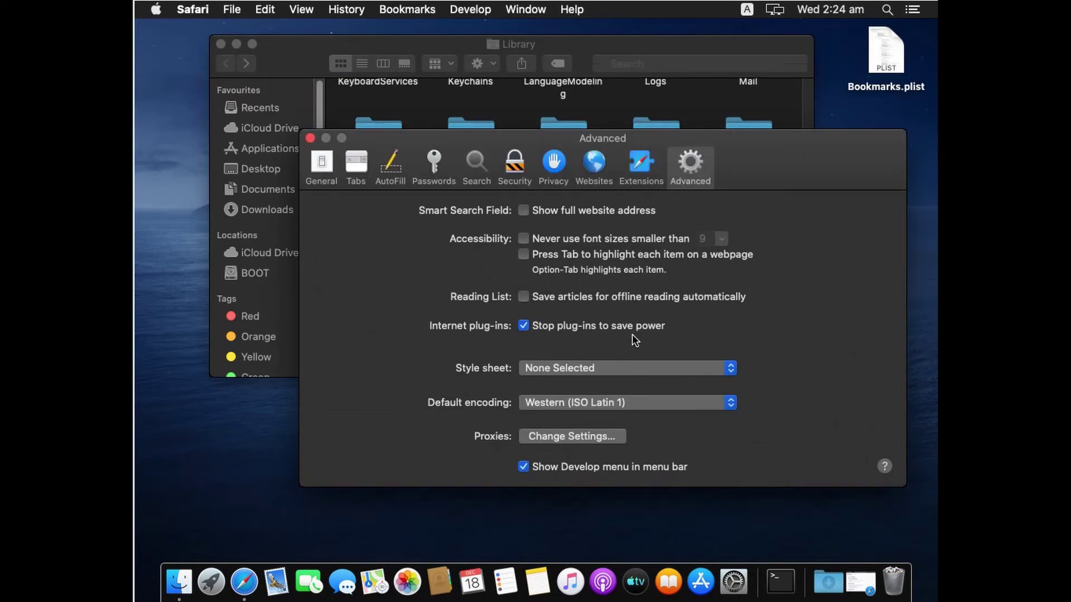
pyautogui.click(310, 138)
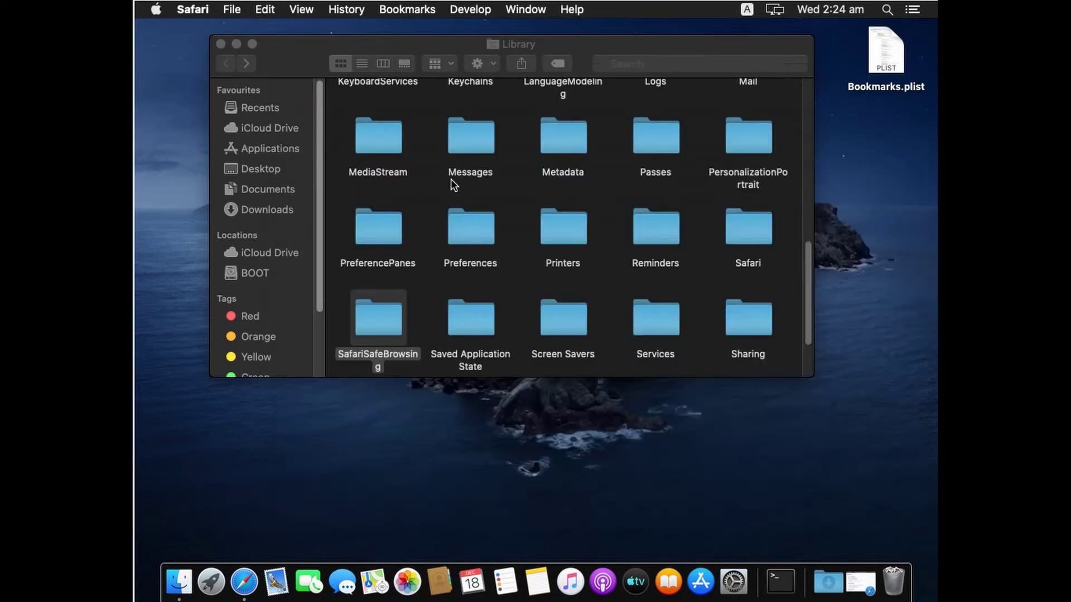
pyautogui.click(472, 333)
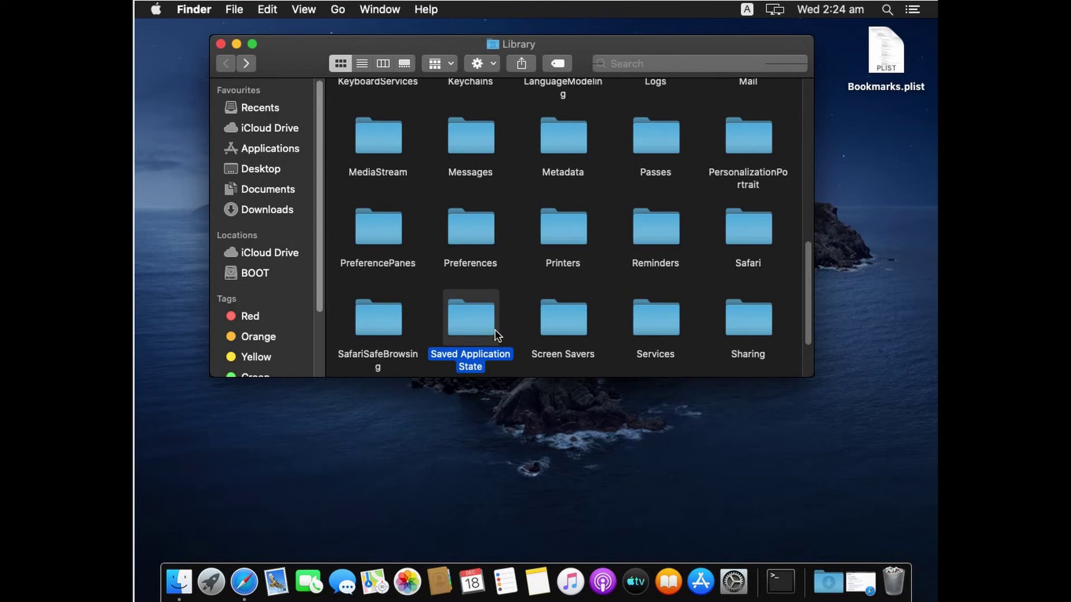
pyautogui.doubleClick(495, 330)
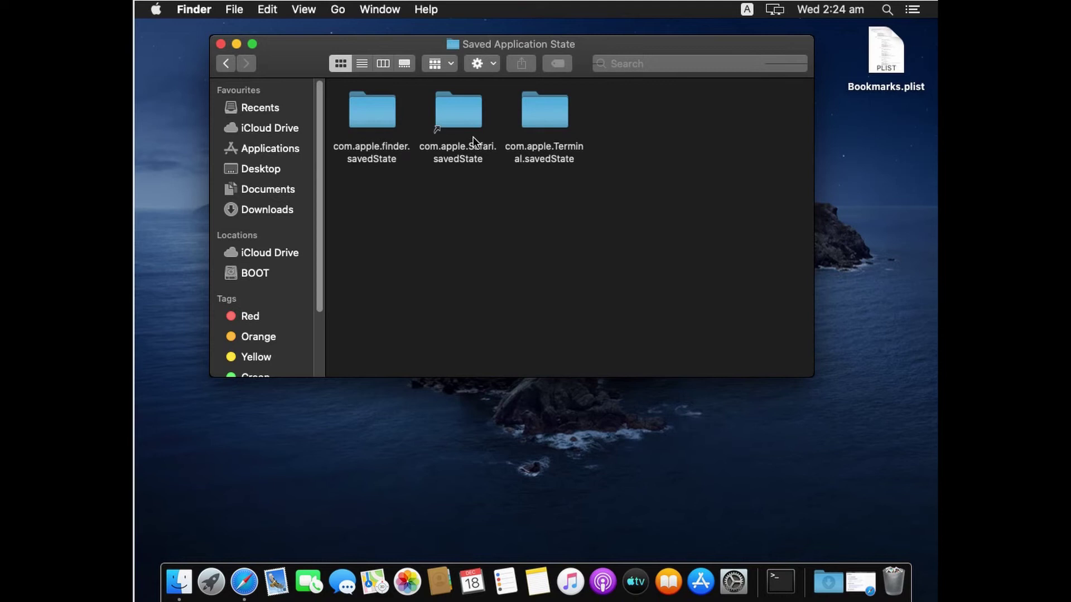
pyautogui.click(467, 121)
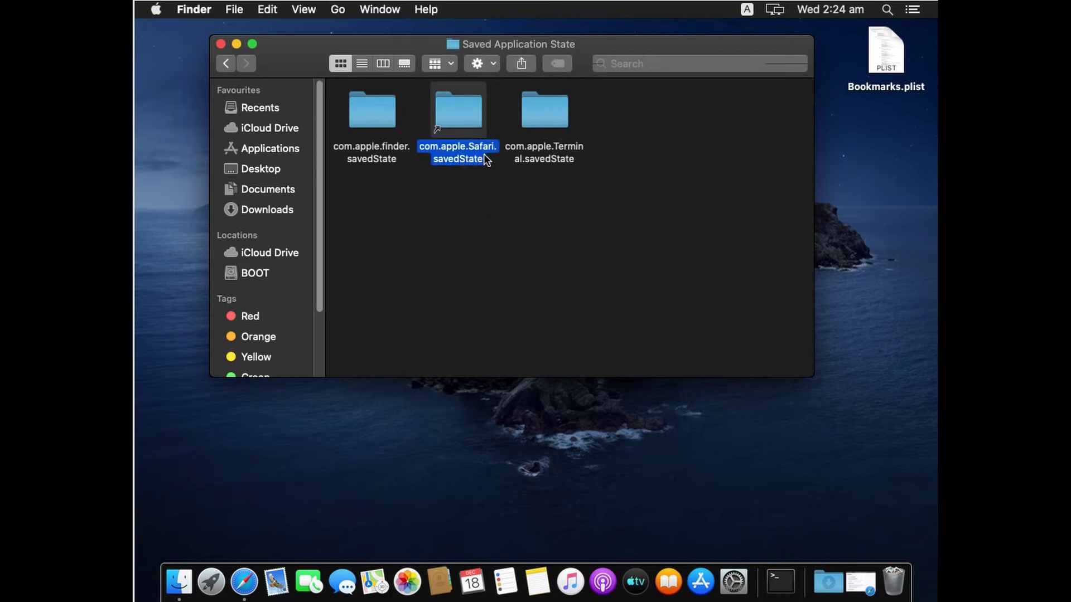
pyautogui.rightClick(472, 116)
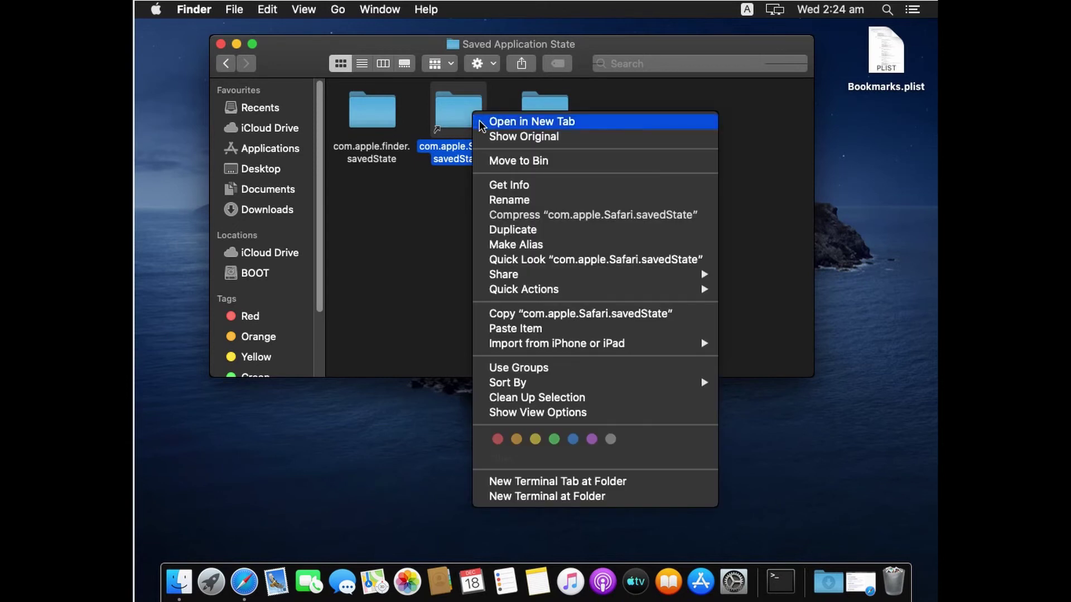
pyautogui.click(498, 161)
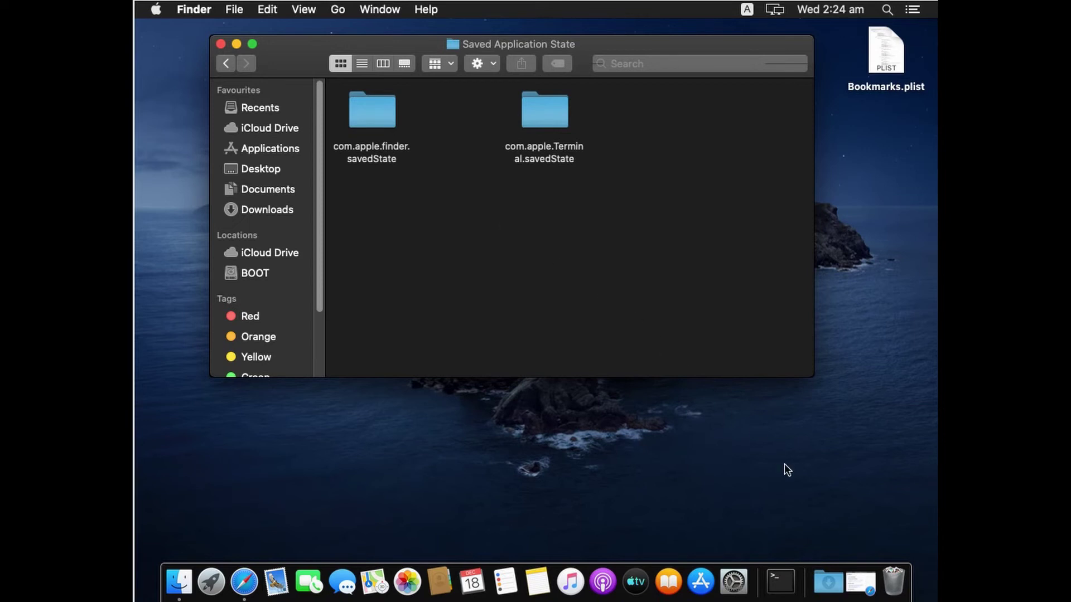
# Empty the Bin from the Dock and confirm the permanent erase
pyautogui.rightClick(894, 577)
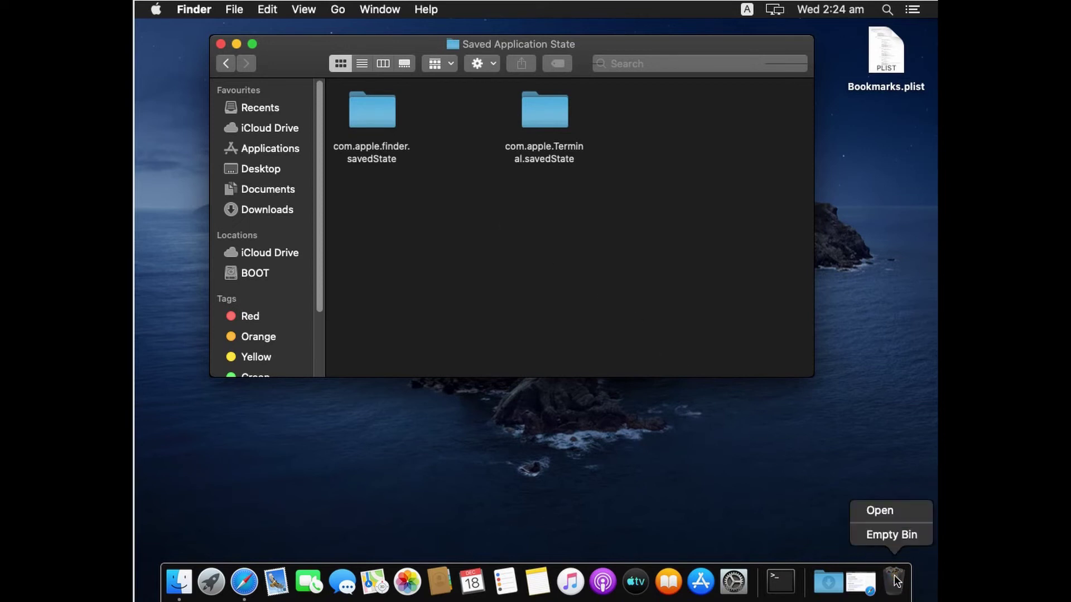
pyautogui.click(892, 536)
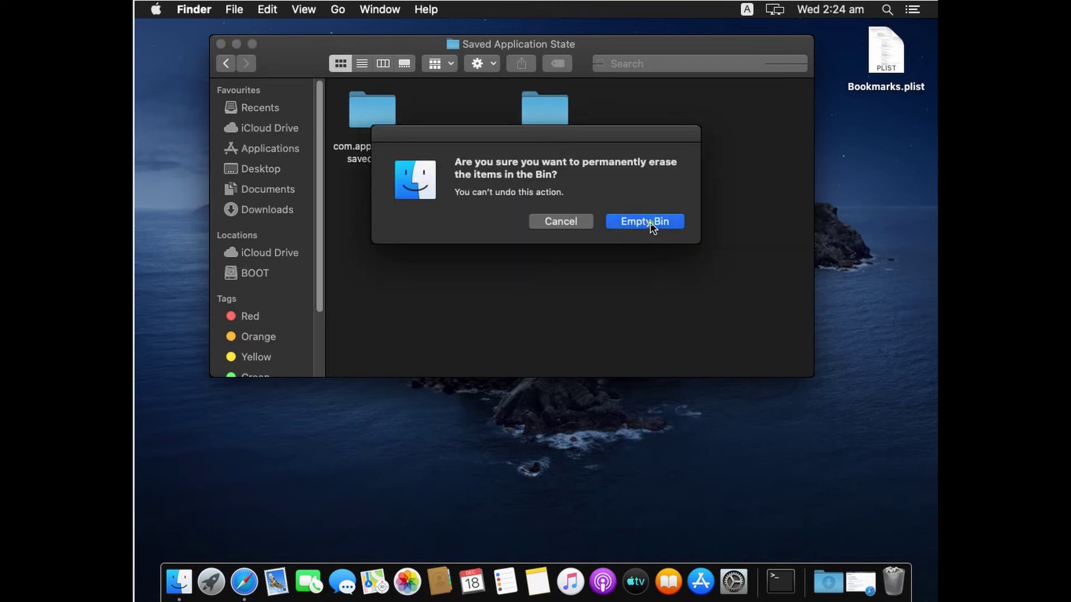
pyautogui.click(650, 222)
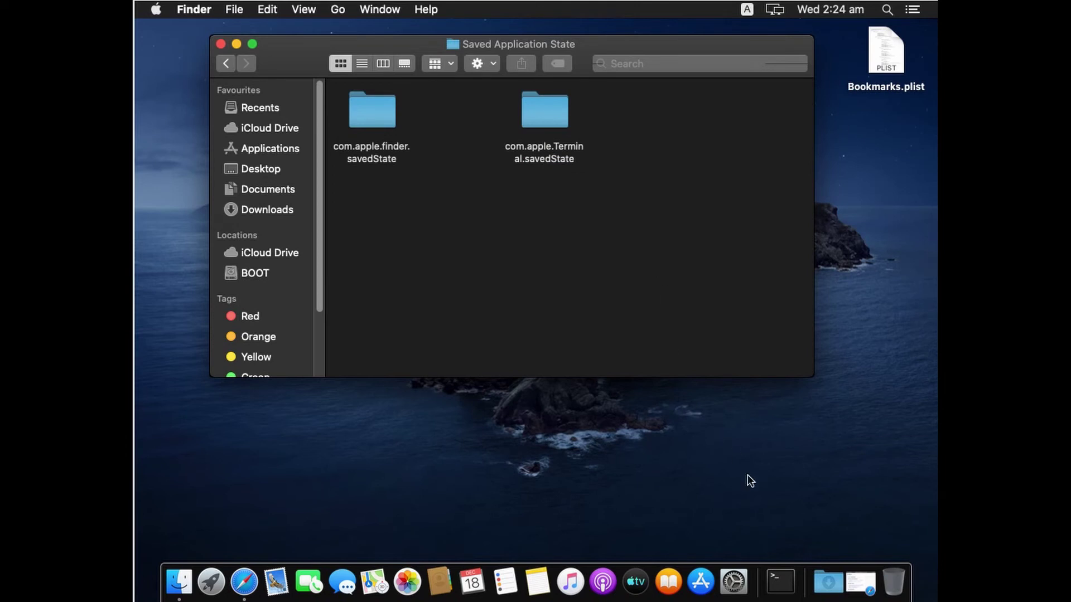
# Copy the rm -Rf reset commands from the pcmac.biz code popup
pyautogui.click(779, 582)
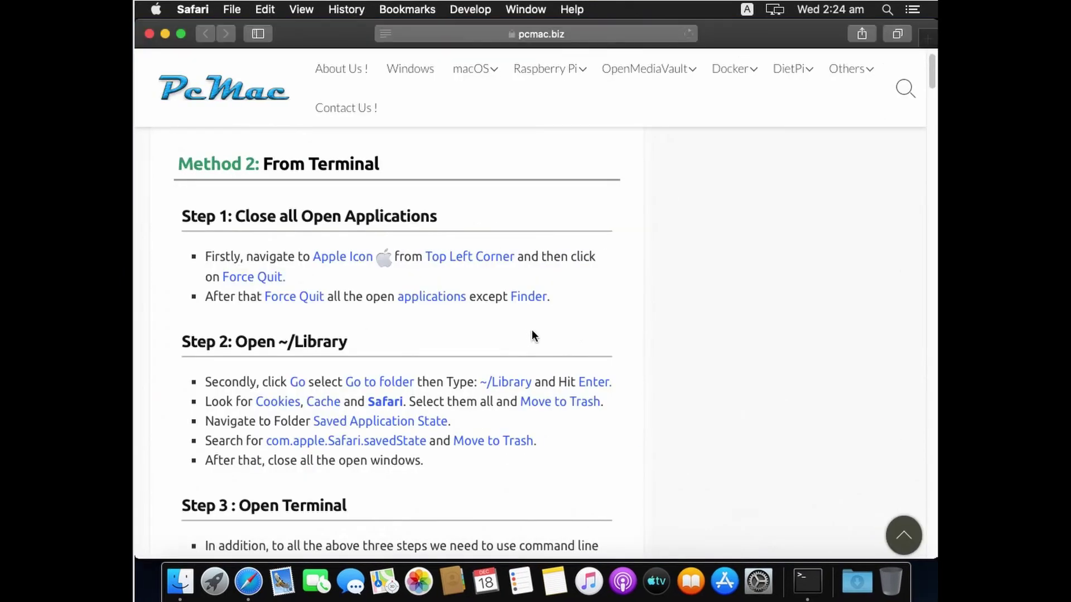
pyautogui.scroll(1, 536, 326)
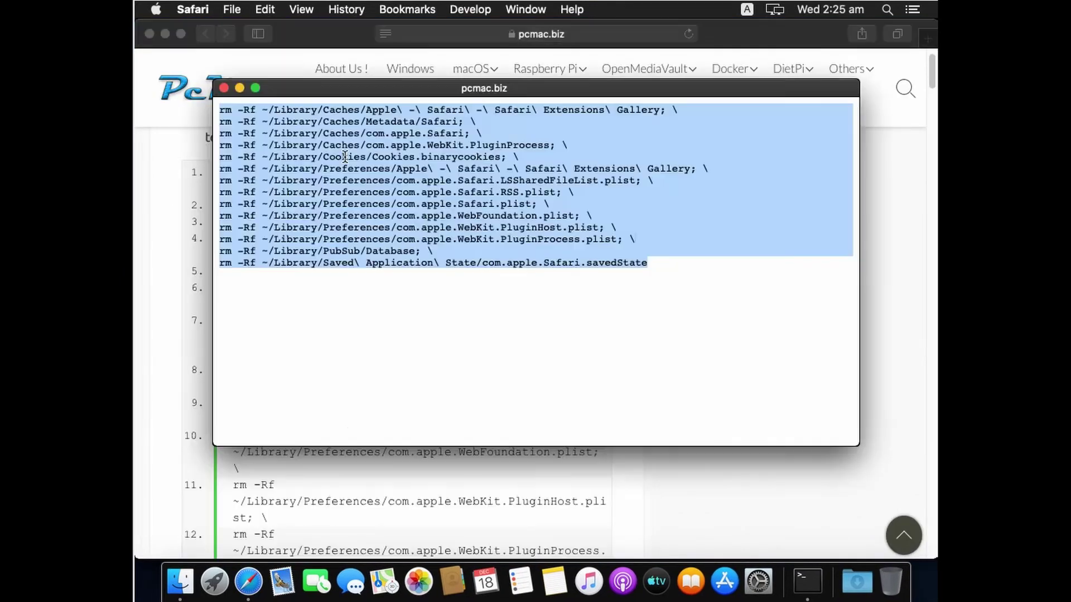
pyautogui.rightClick(346, 156)
pyautogui.click(375, 203)
# Paste and run the rm -Rf commands in Terminal, then close the Terminal window
pyautogui.click(808, 580)
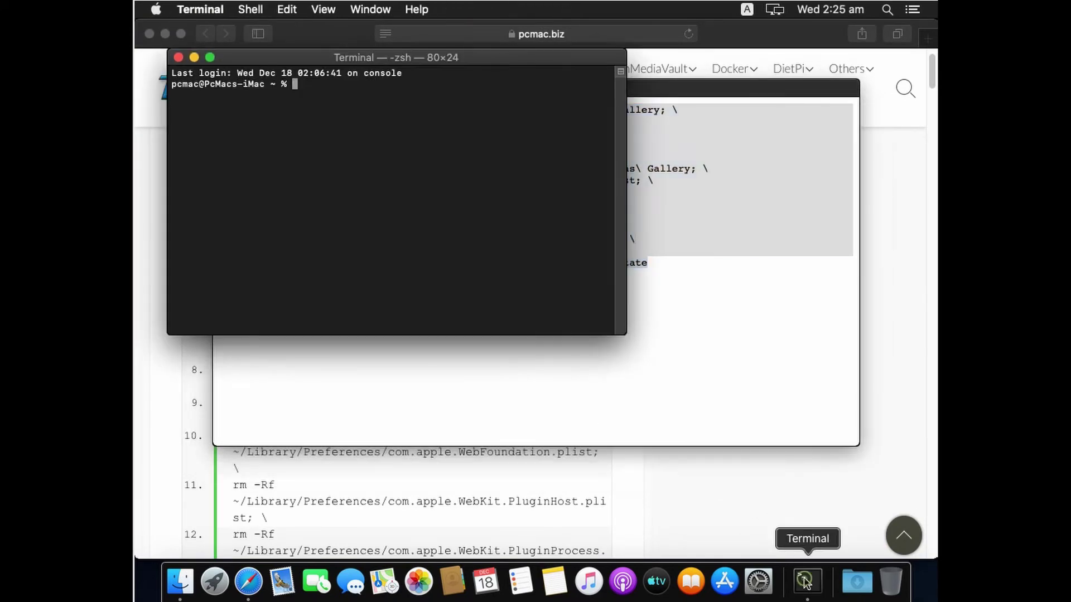
pyautogui.rightClick(436, 161)
pyautogui.click(466, 183)
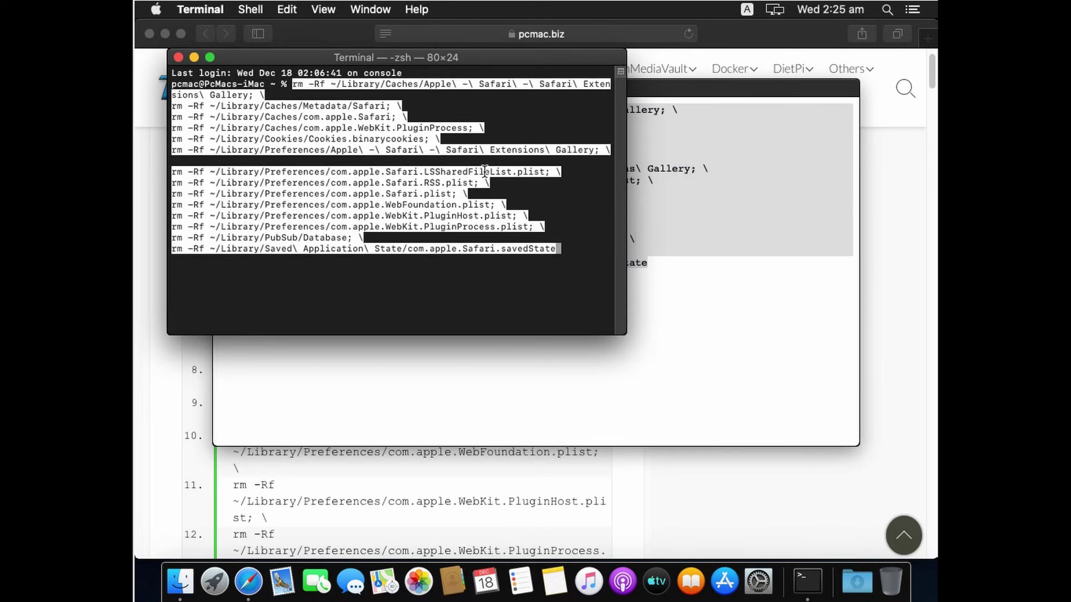
pyautogui.press('Return')
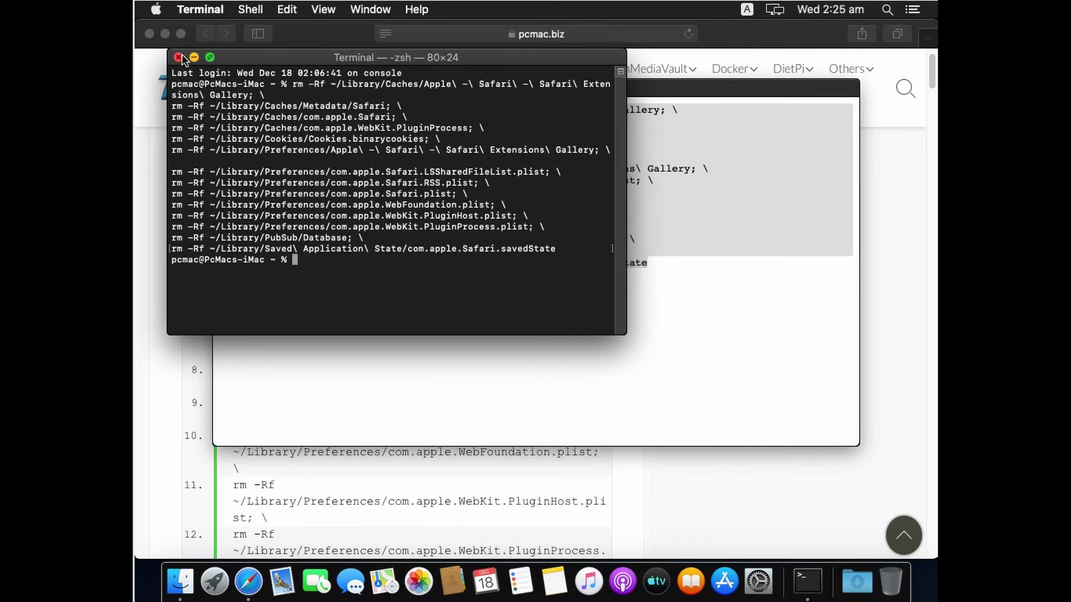
pyautogui.click(178, 57)
pyautogui.click(227, 93)
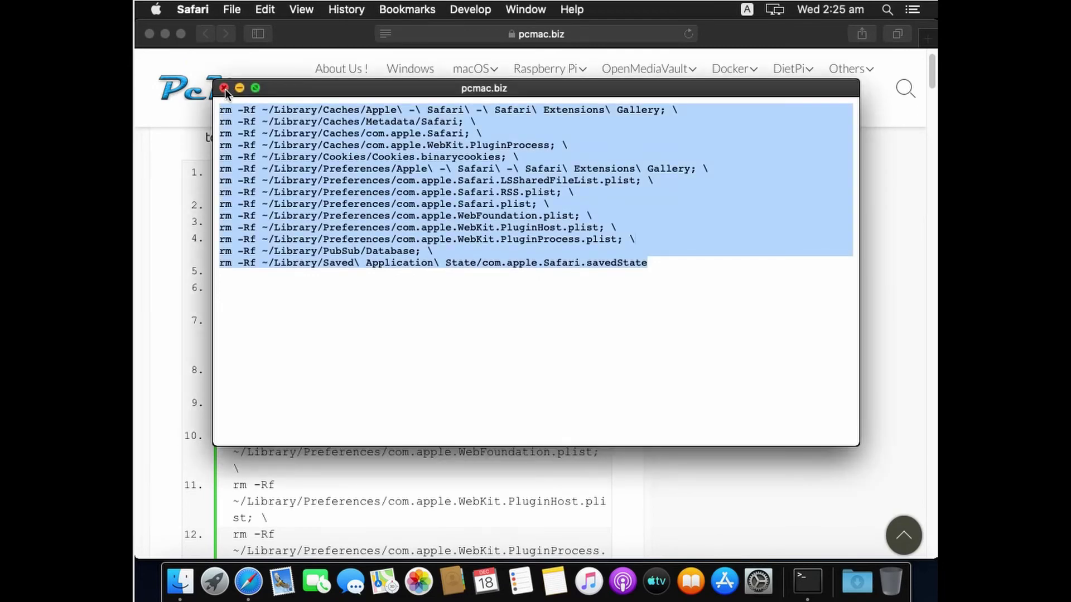
# Close the code popup, read the article to its restart advice, and close Safari
pyautogui.click(223, 88)
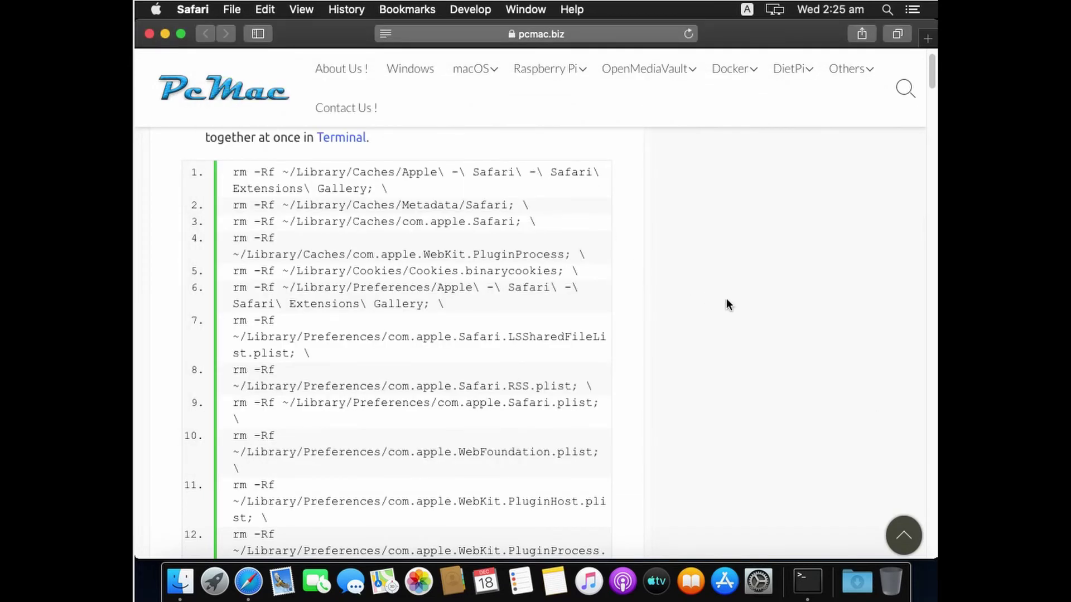
pyautogui.scroll(2, 747, 309)
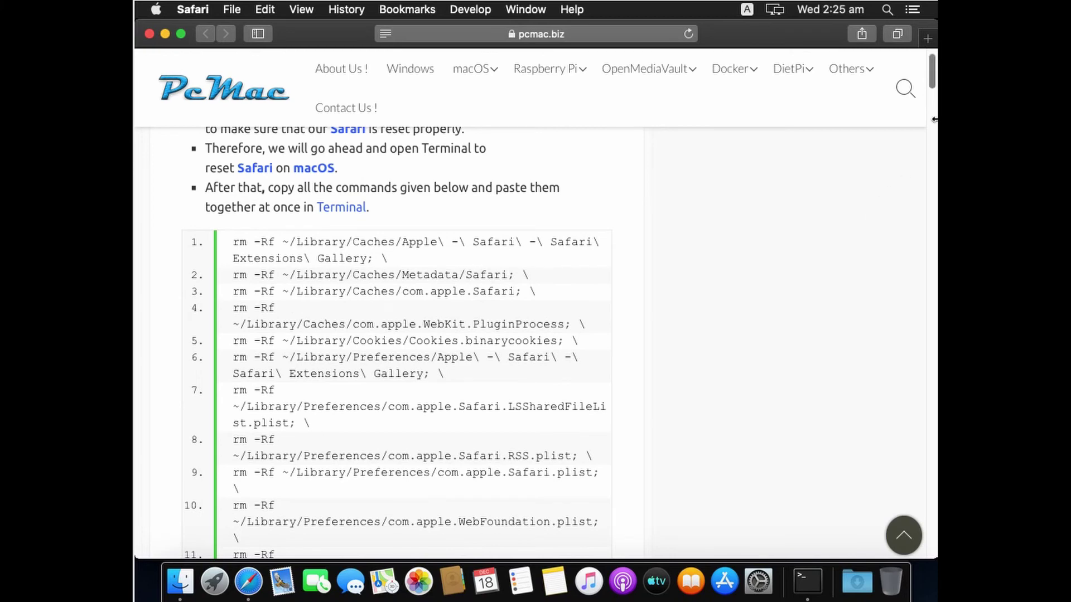
pyautogui.scroll(-10, 934, 119)
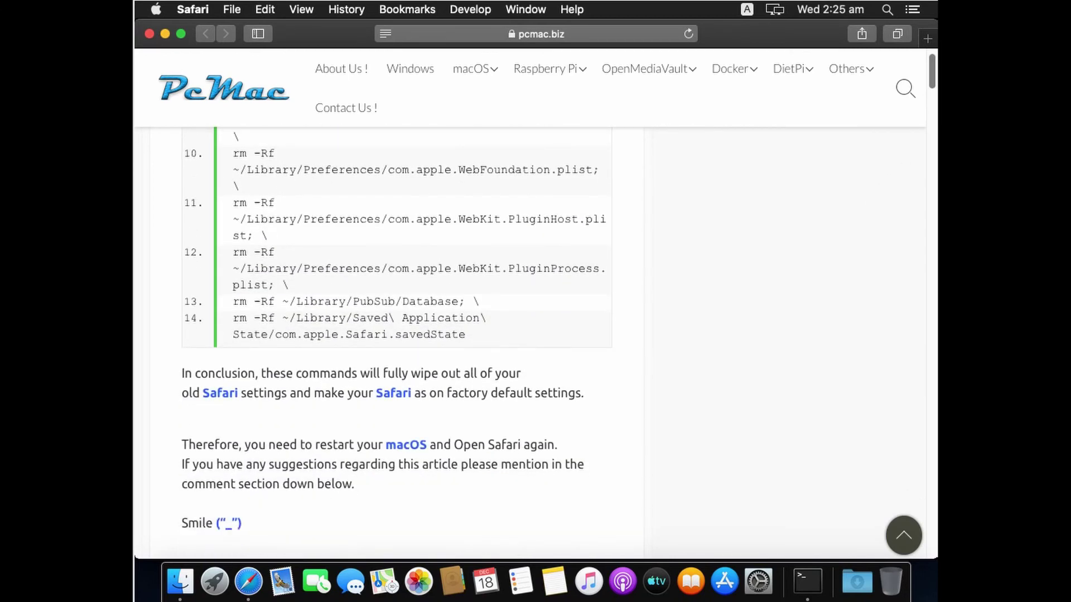
pyautogui.scroll(-3, 934, 120)
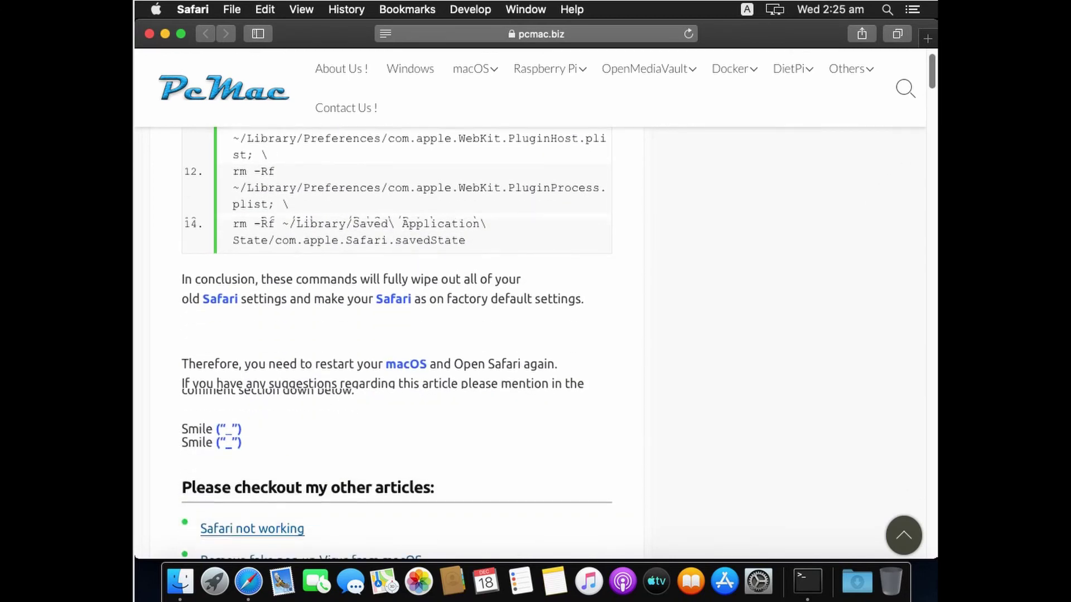
pyautogui.scroll(-2, 934, 119)
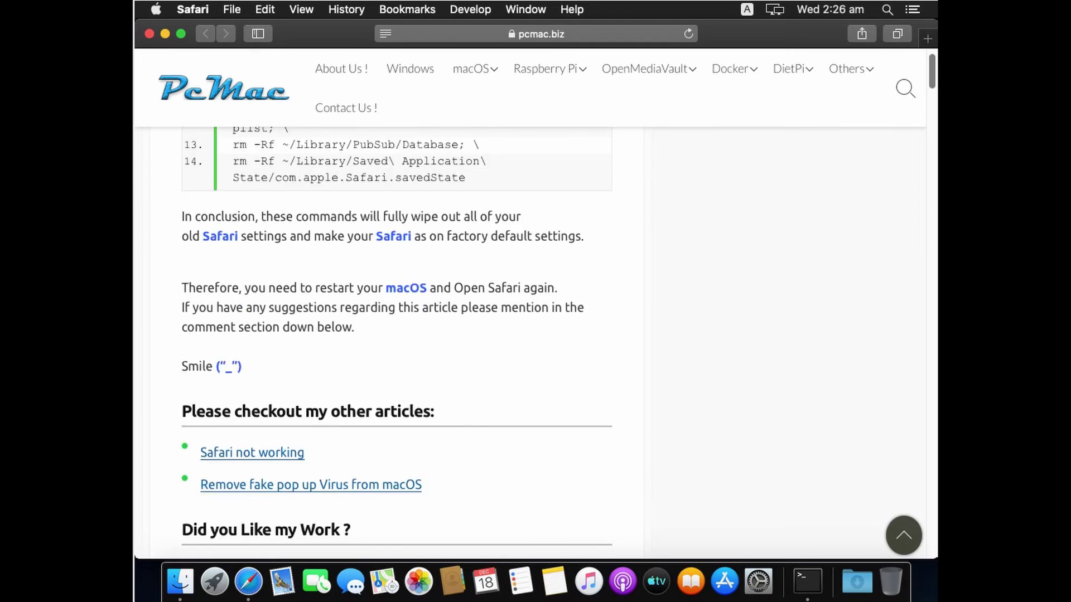
pyautogui.scroll(-3, 397, 343)
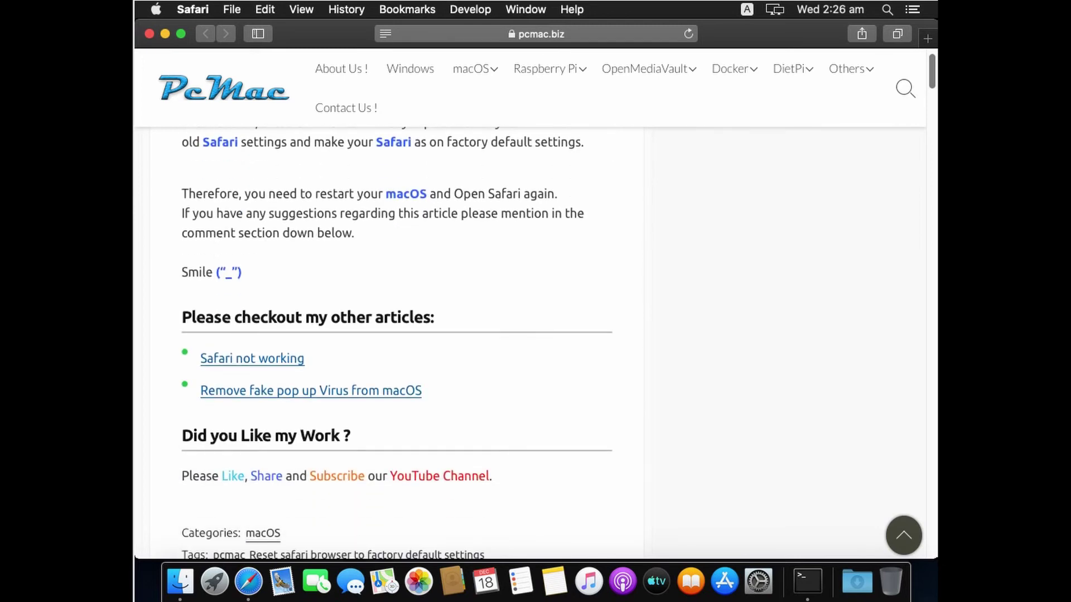
pyautogui.click(149, 34)
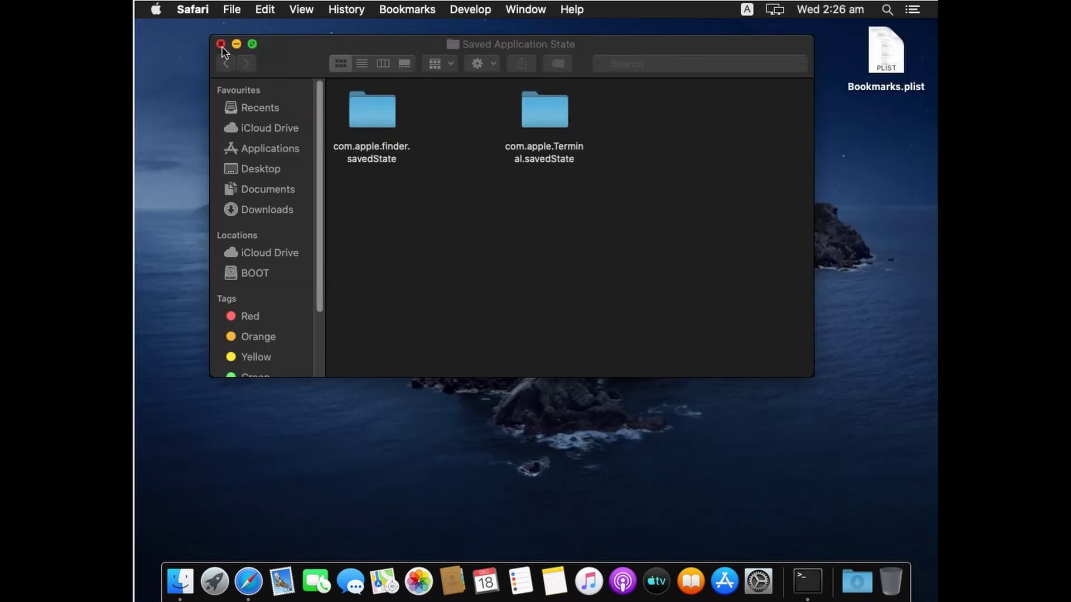
# Open the user Library through the Option-revealed Go menu and enter its Safari folder
pyautogui.click(221, 44)
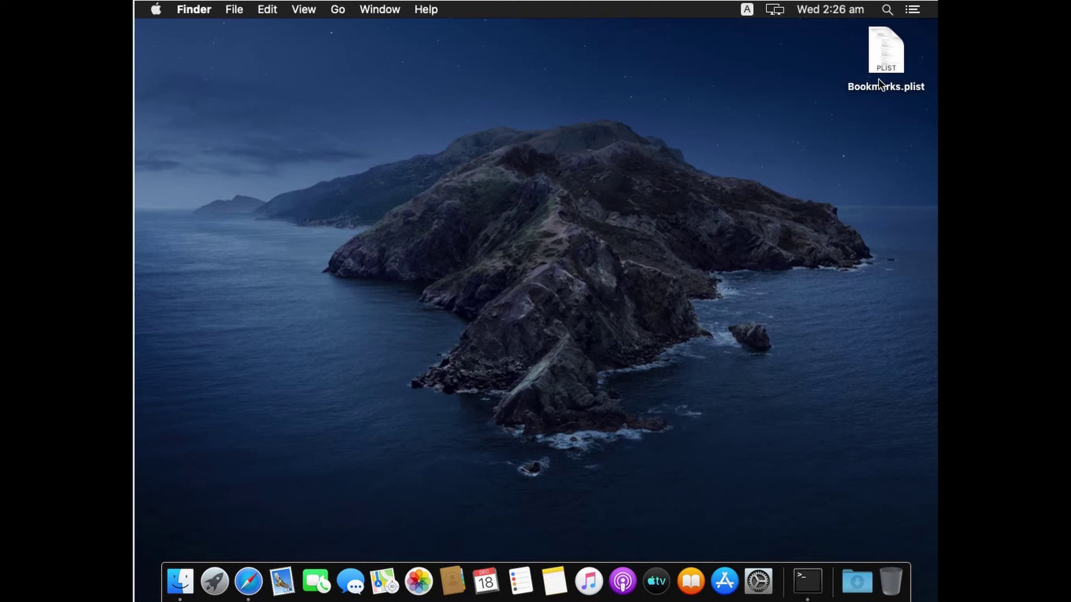
pyautogui.click(344, 9)
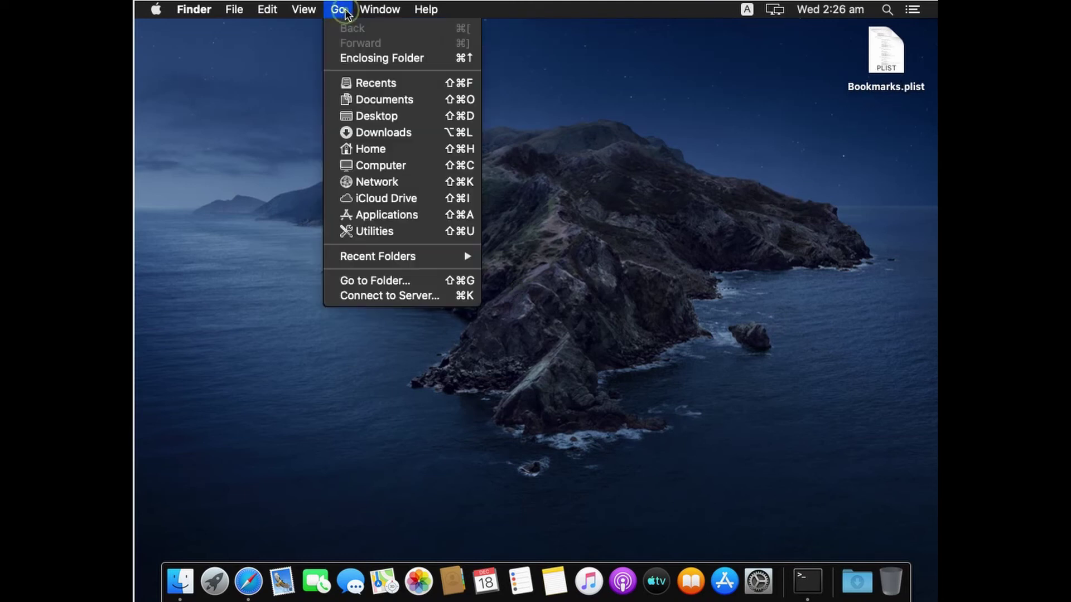
pyautogui.press('alt')
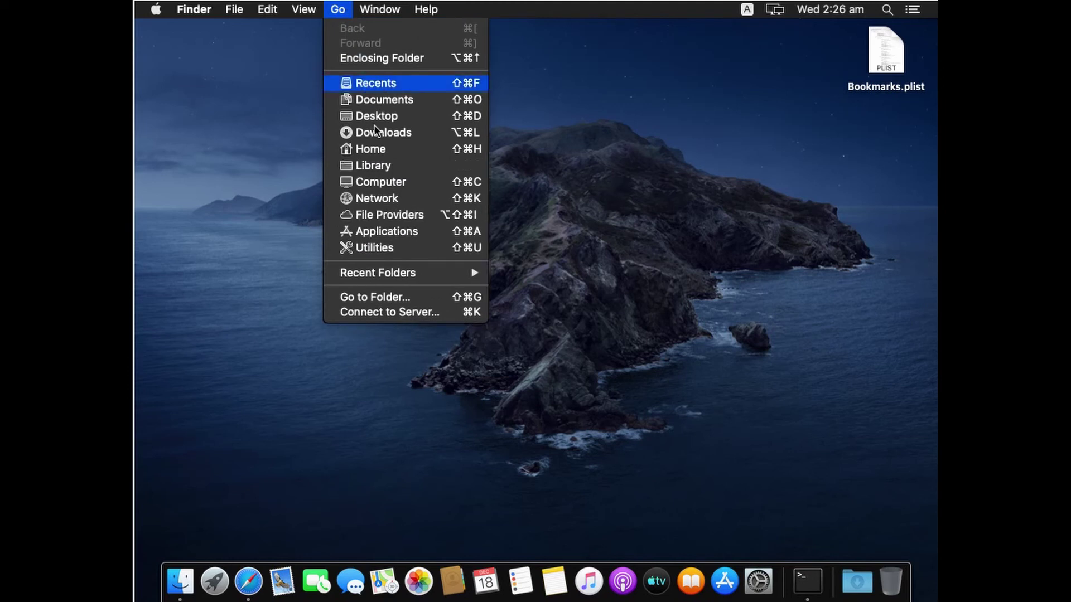
pyautogui.click(370, 166)
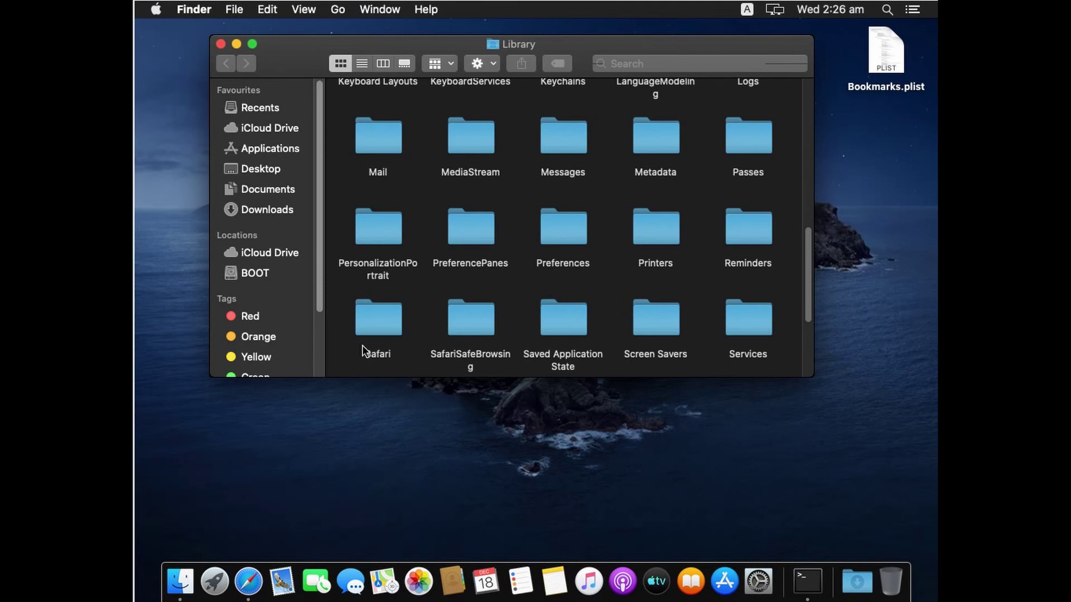
pyautogui.doubleClick(376, 321)
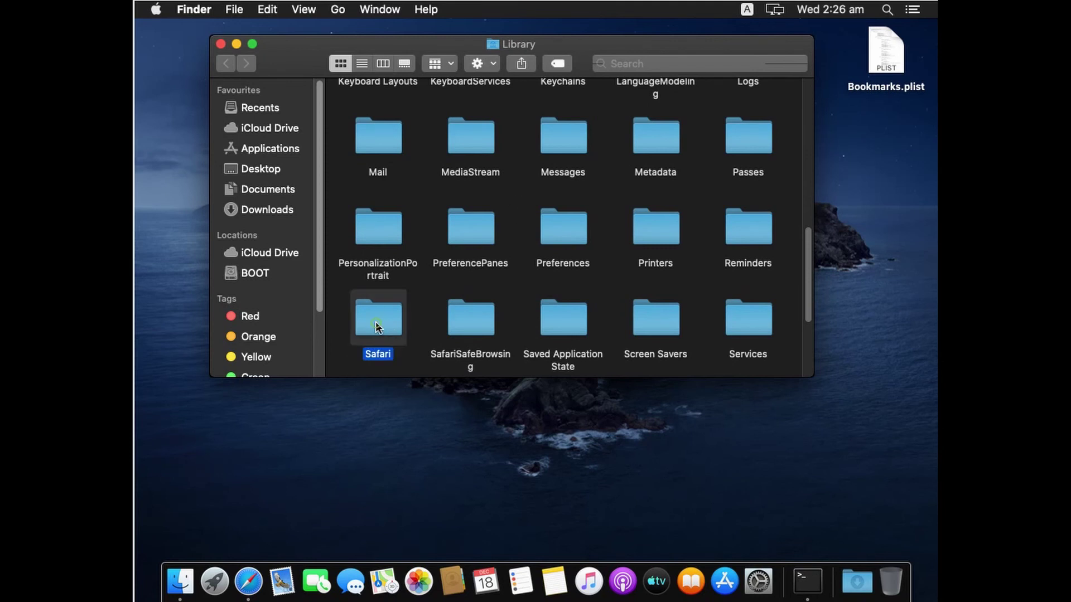
pyautogui.click(892, 61)
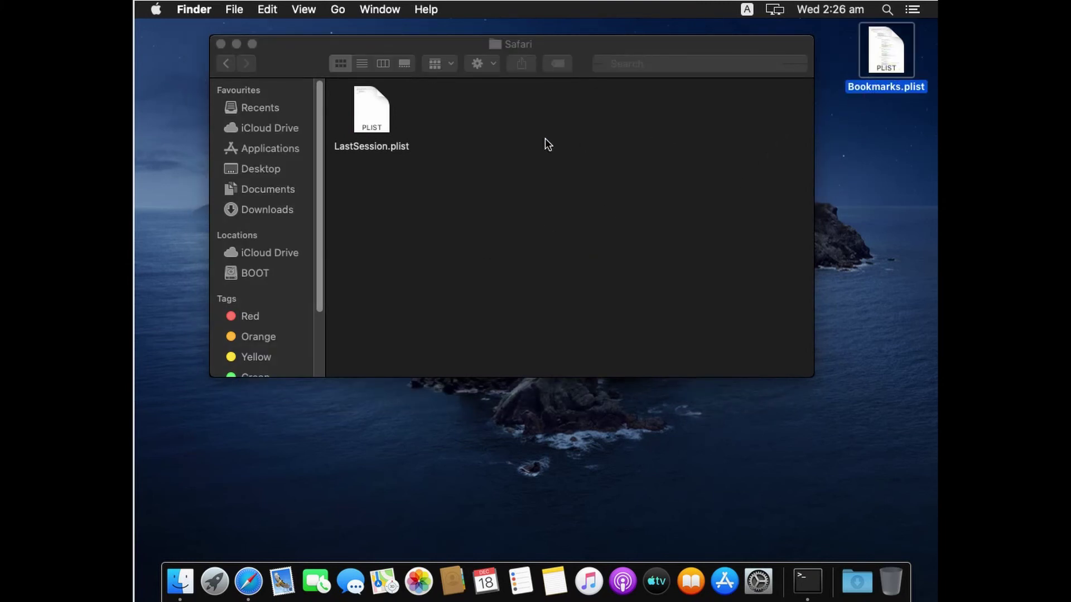
# Copy Bookmarks.plist from the desktop and paste it into the Library's Safari folder
pyautogui.rightClick(872, 66)
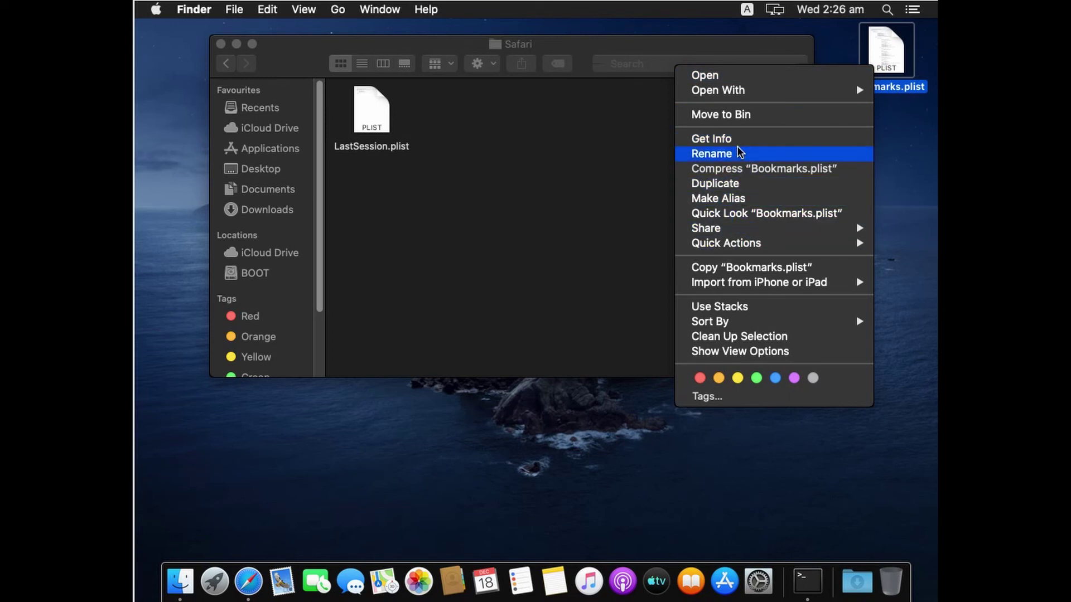
pyautogui.click(717, 267)
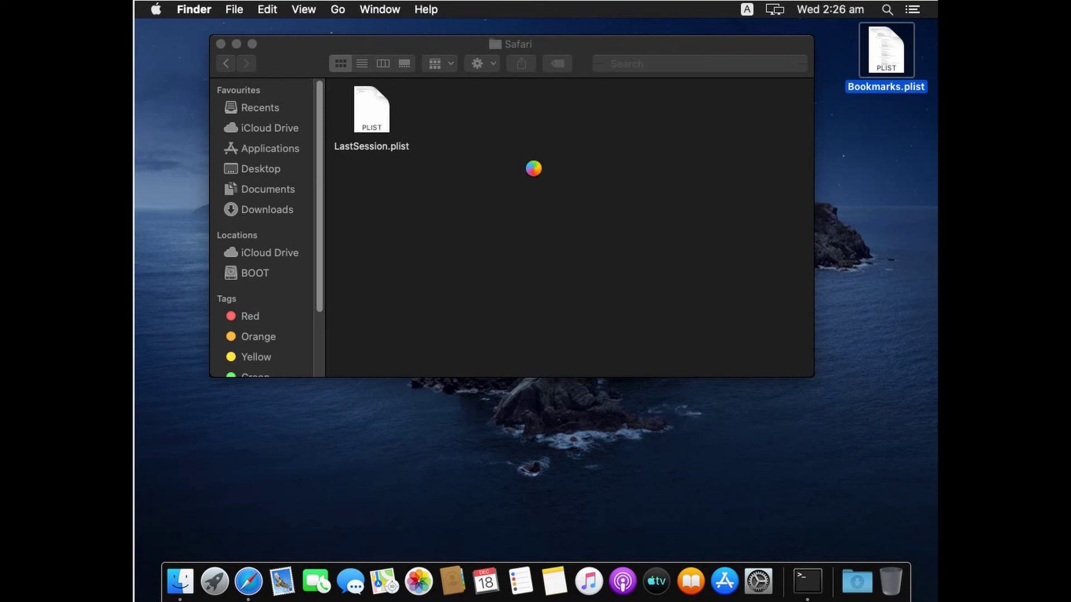
pyautogui.rightClick(577, 187)
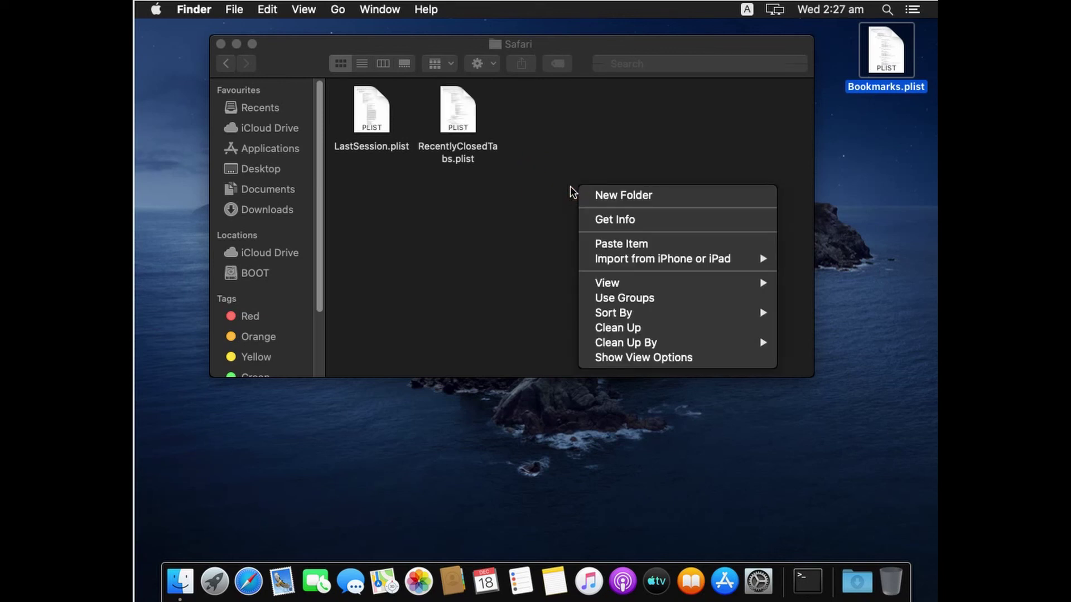
pyautogui.click(624, 243)
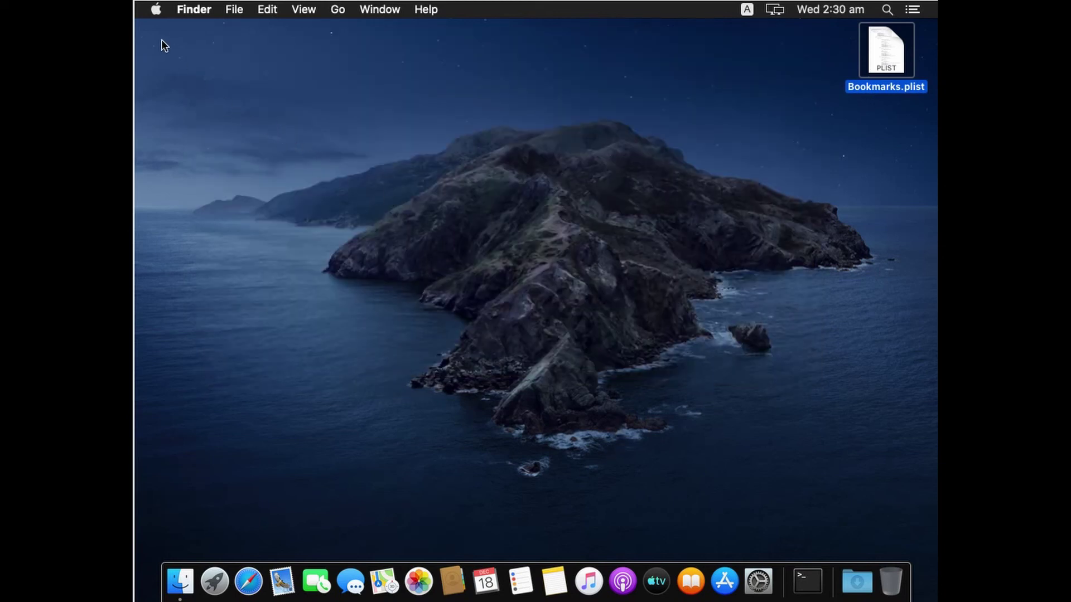
# Choose Shut Down… from the Apple menu to get the shutdown confirmation
pyautogui.click(155, 14)
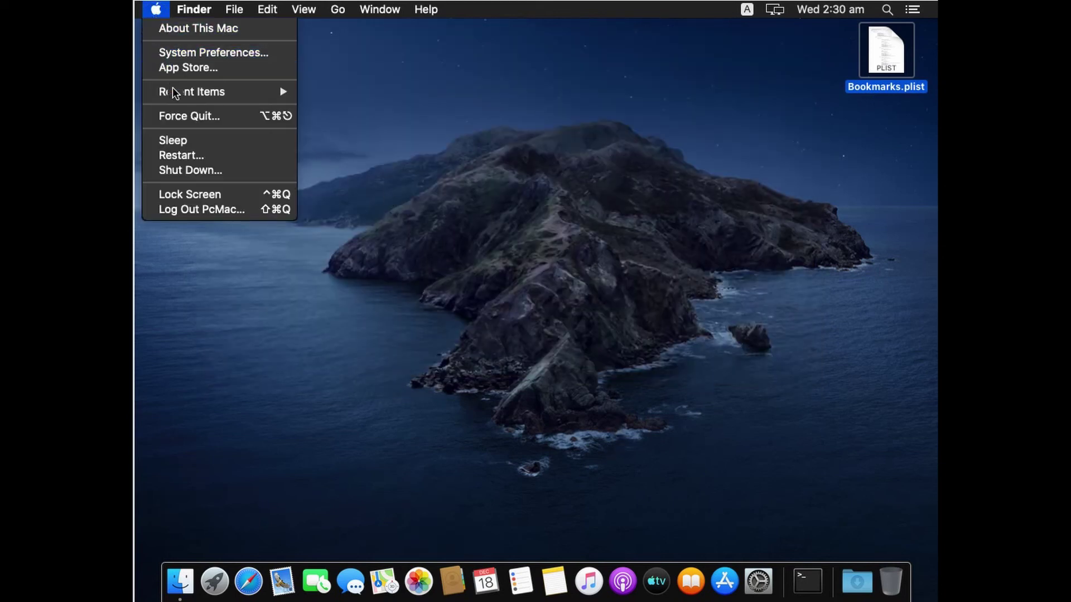
pyautogui.click(198, 170)
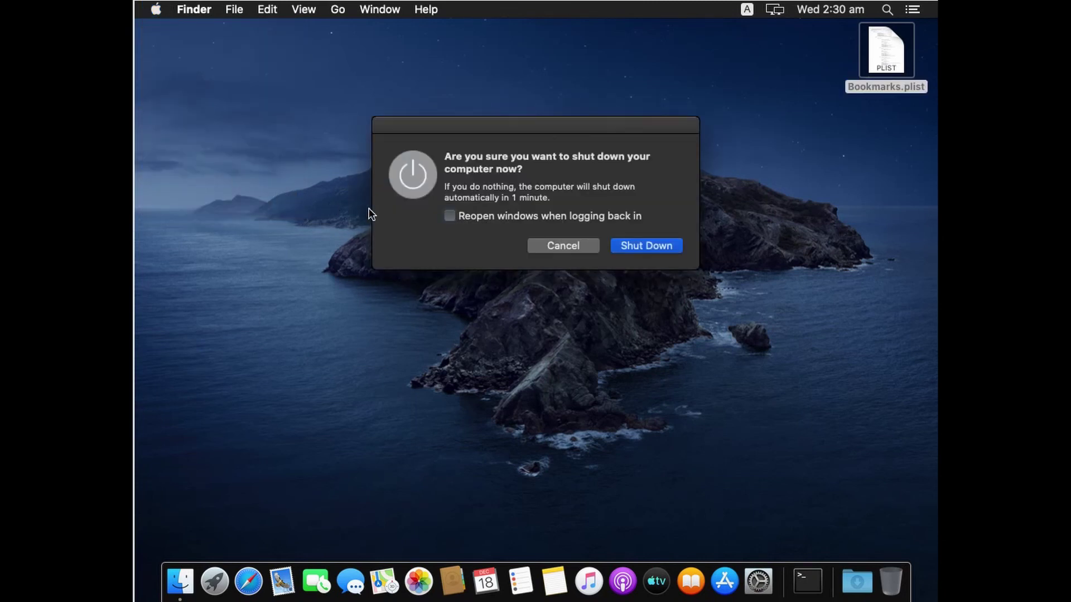